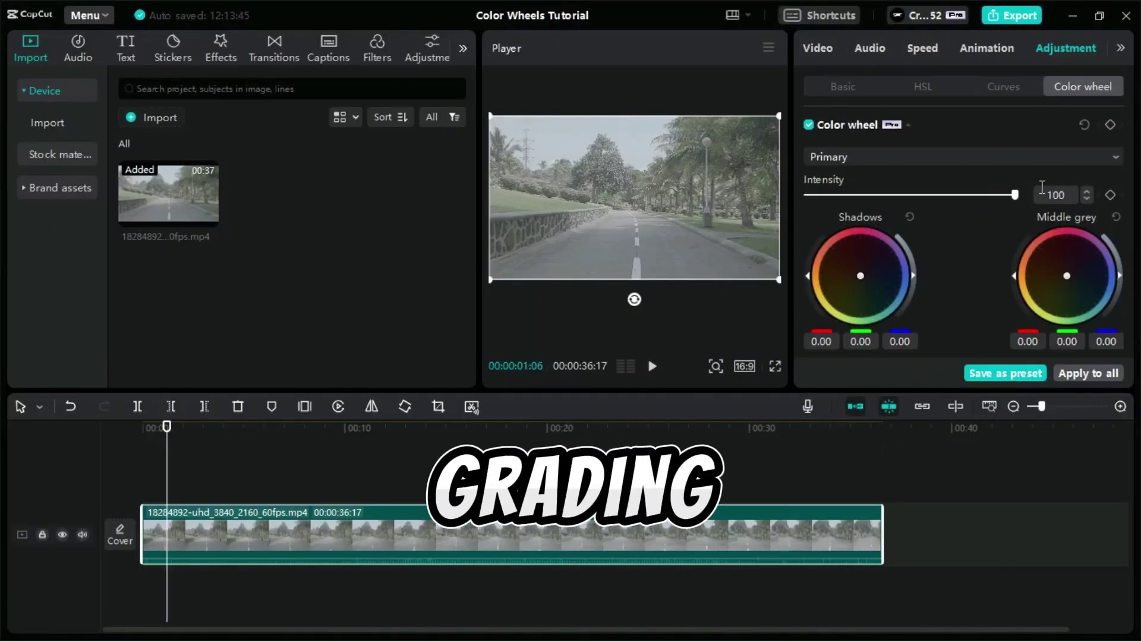
Step: Lower the Shadows exposure to -0.23, raise its saturation, and tilt its color to red -0.22, green -0.23, blue -0.26
scroll(821, 281, down, 2)
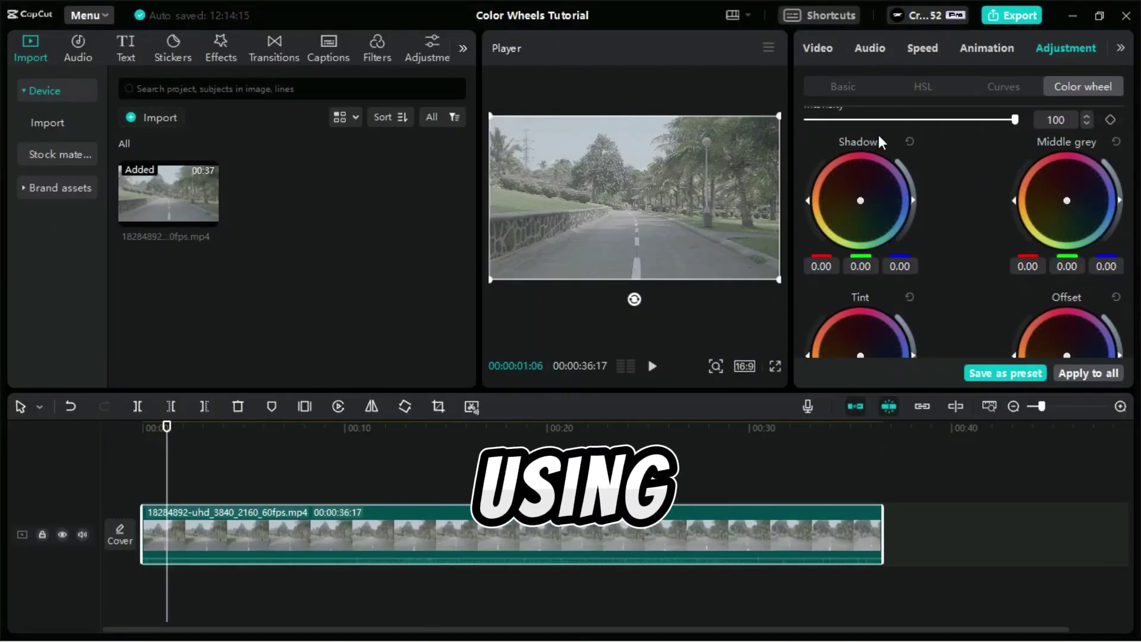
drag(914, 202, 914, 211)
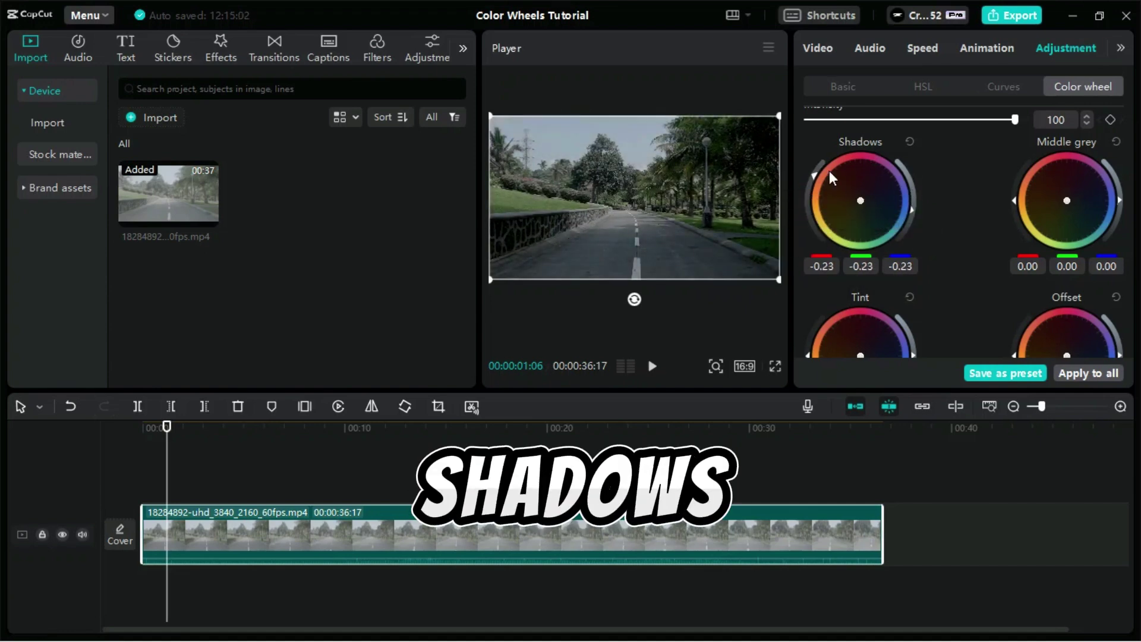
drag(860, 201, 857, 203)
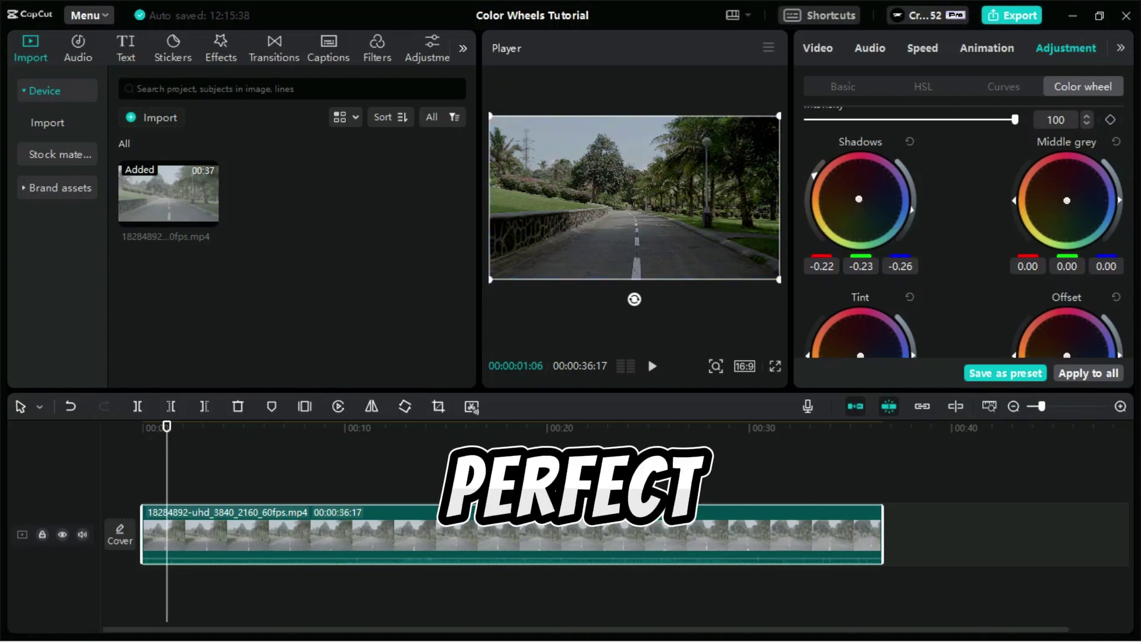
Step: Compare the graded clip with the color wheel adjustment turned off and on
scroll(968, 242, up, 2)
click(809, 124)
click(809, 124)
scroll(1047, 186, down, 1)
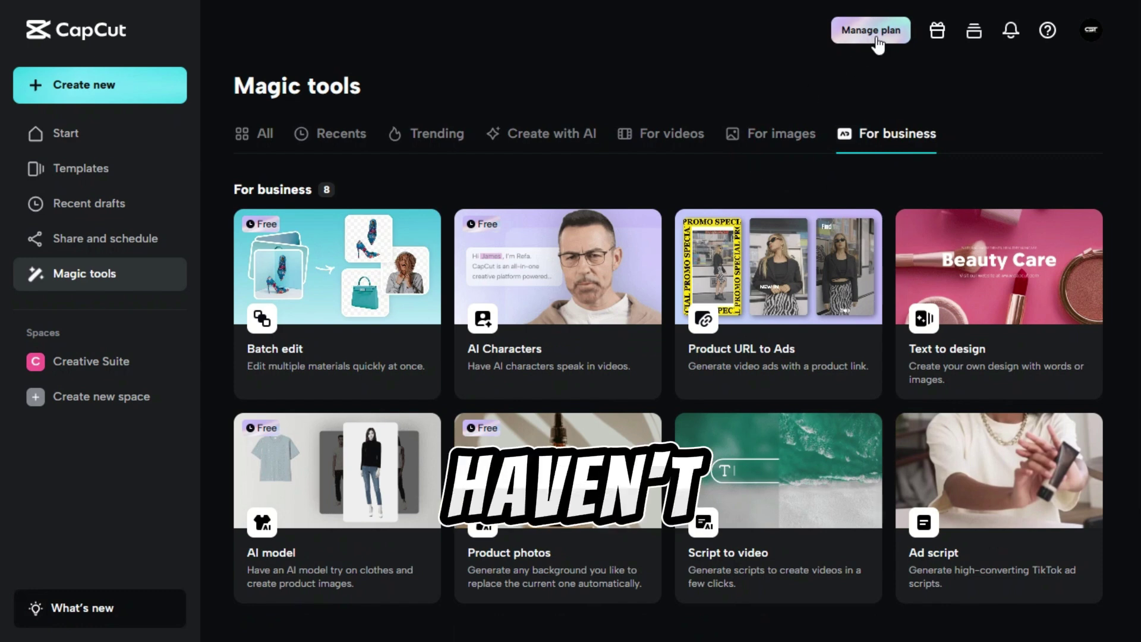
Step: Switch to the CapCut website, view the Pro subscription plans, and close the plan window
click(876, 37)
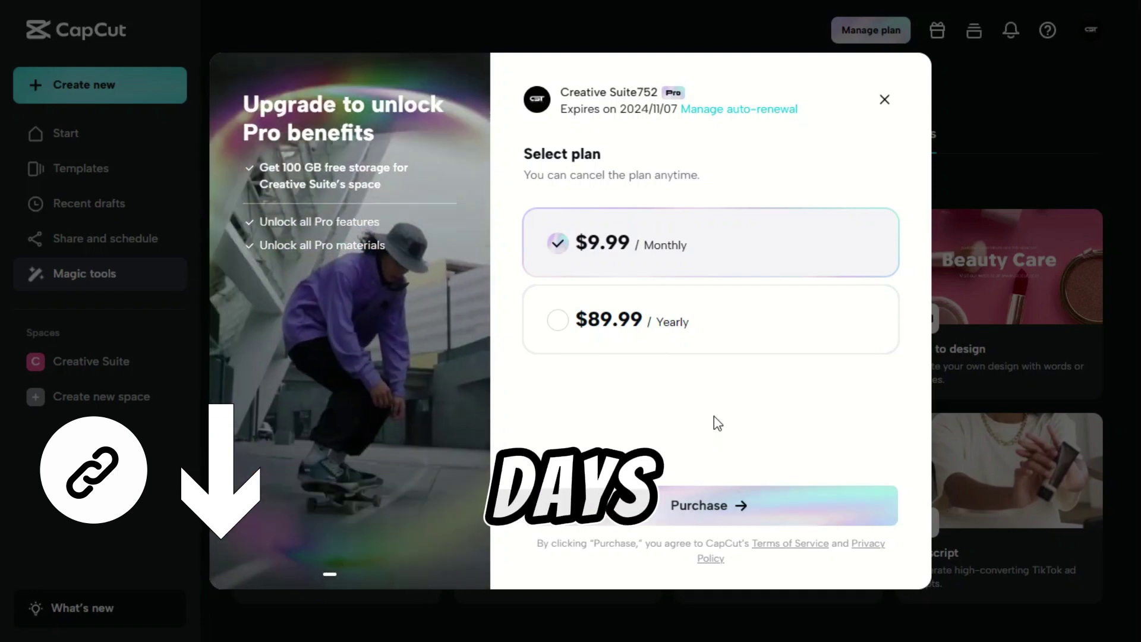
click(889, 101)
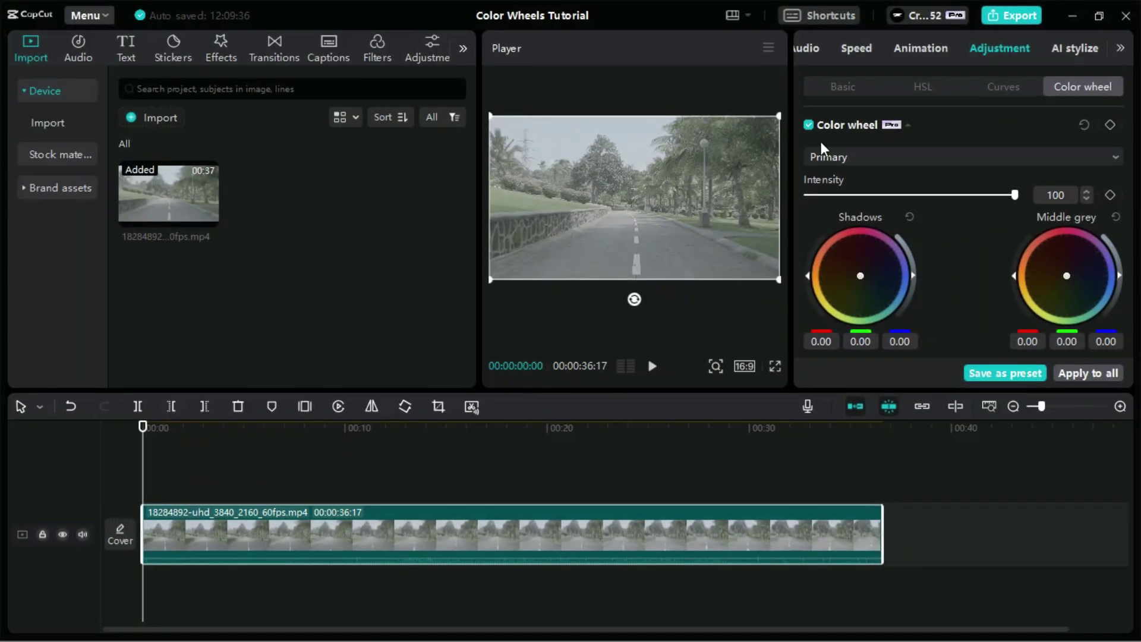
Step: Look through the clip's basic adjustment and audio settings, ending on its basic video settings
click(840, 85)
click(808, 47)
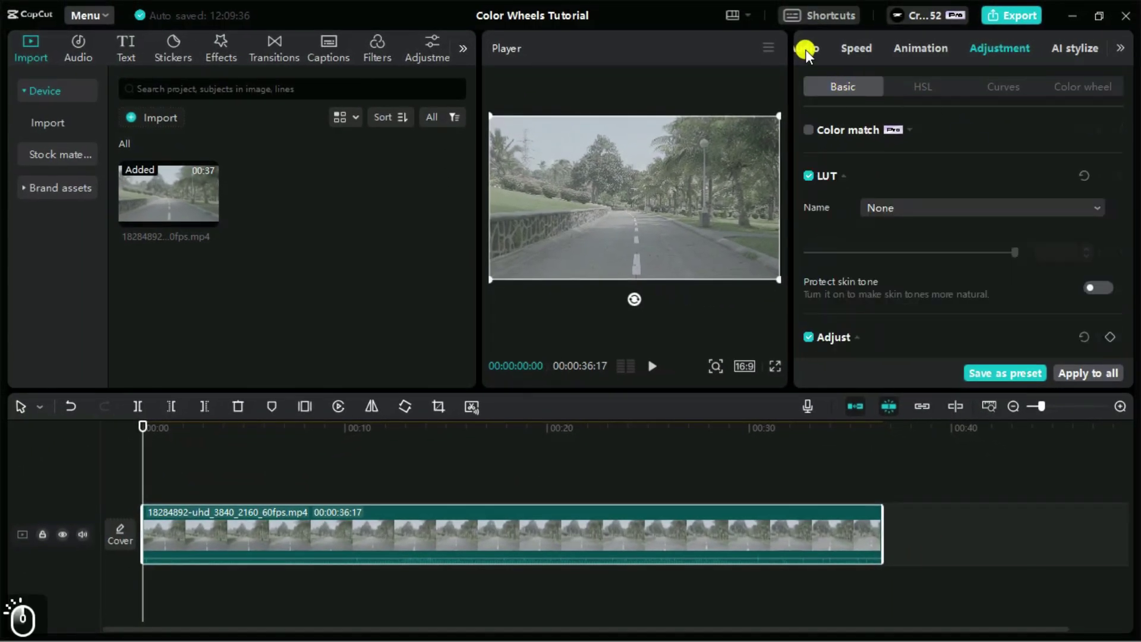
click(817, 49)
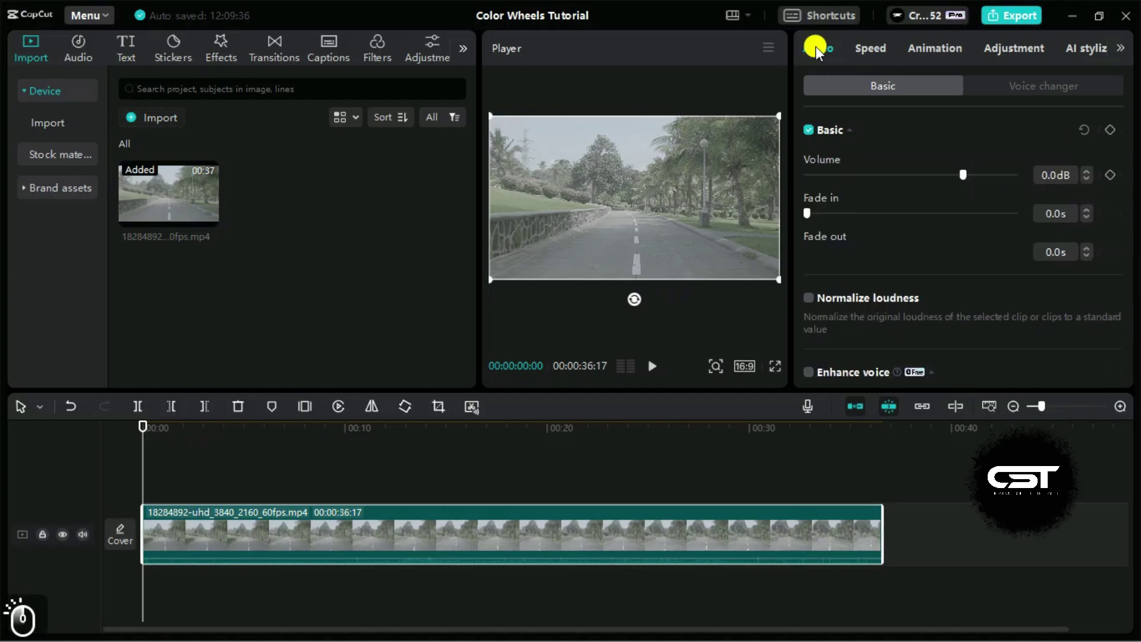
click(828, 51)
click(818, 50)
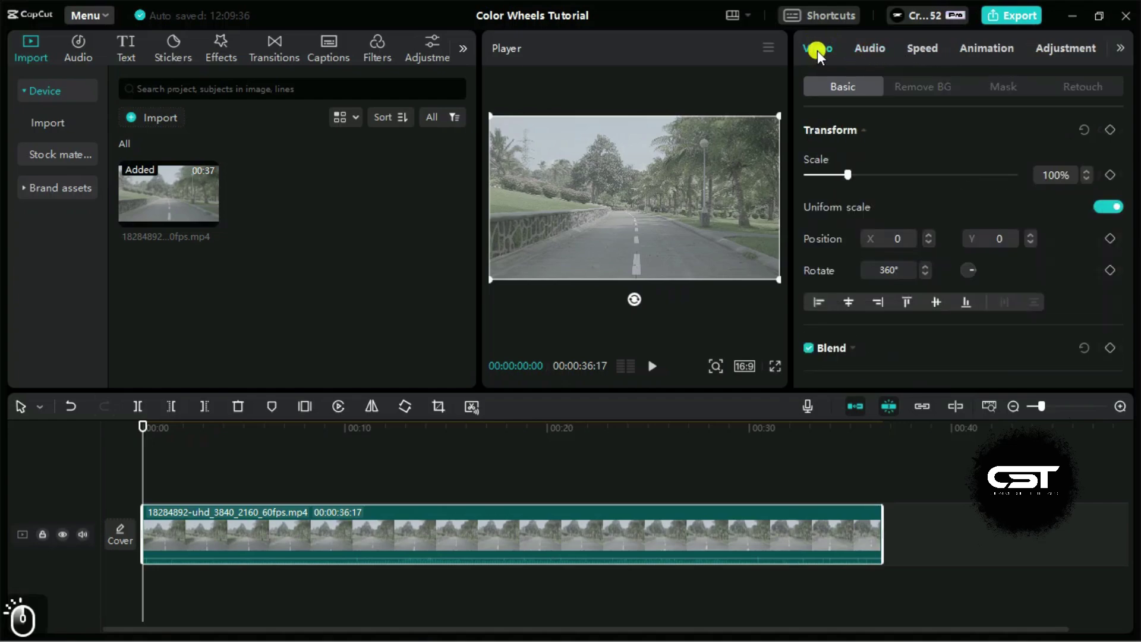
Step: Move the playhead to 00:00:01:06 and select the road clip in the timeline
click(168, 446)
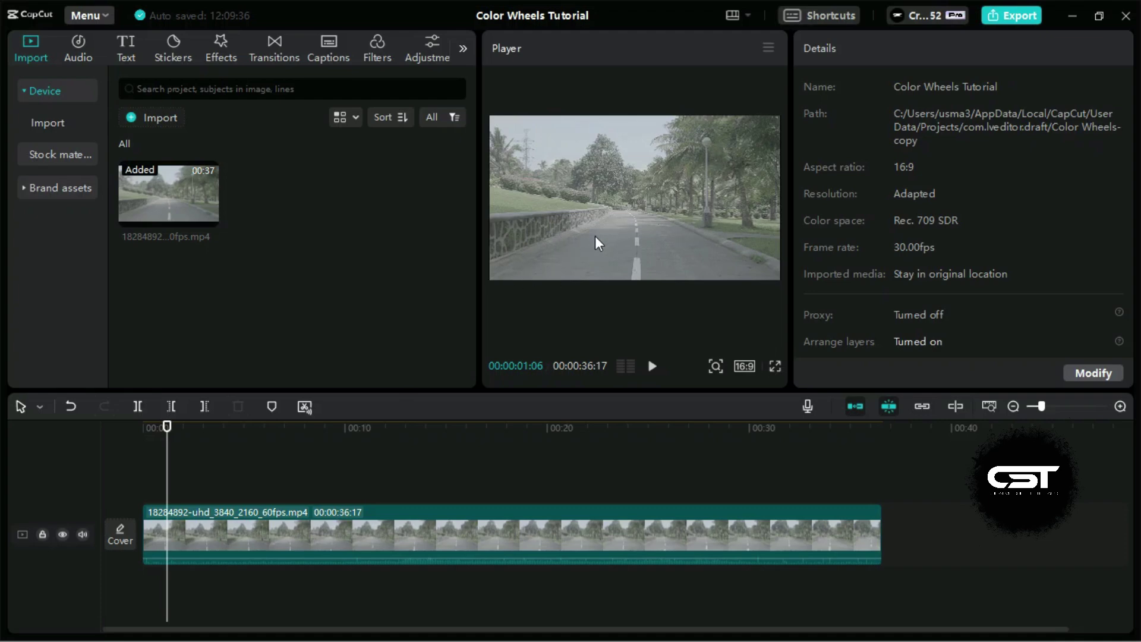
click(241, 541)
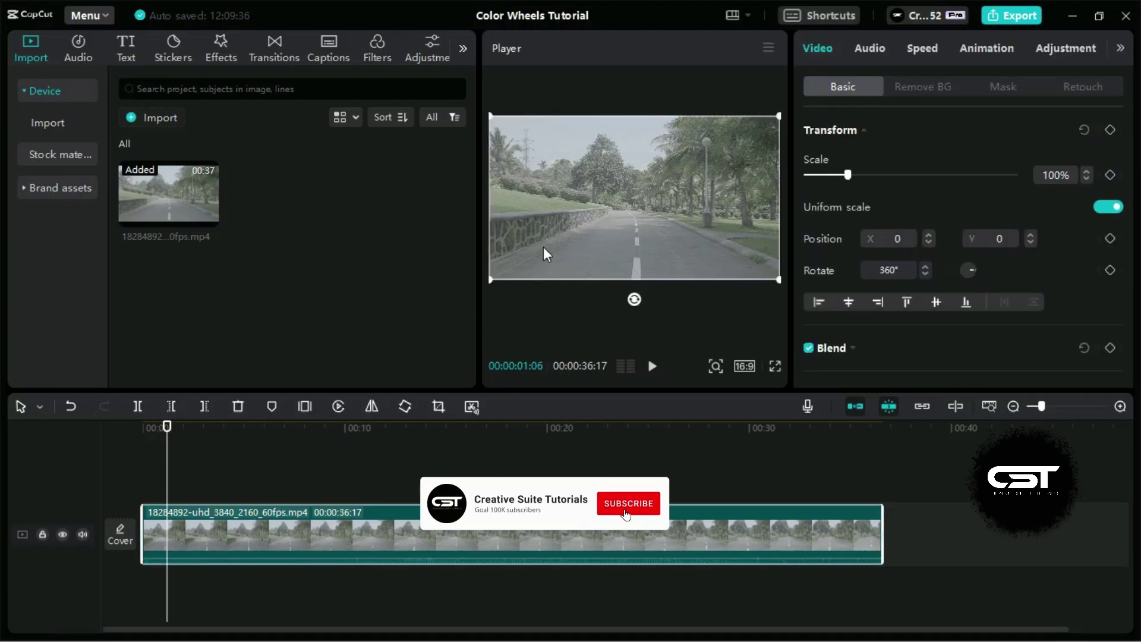
Step: Review the clip's basic color adjustments, HSL settings, and curves
click(1054, 55)
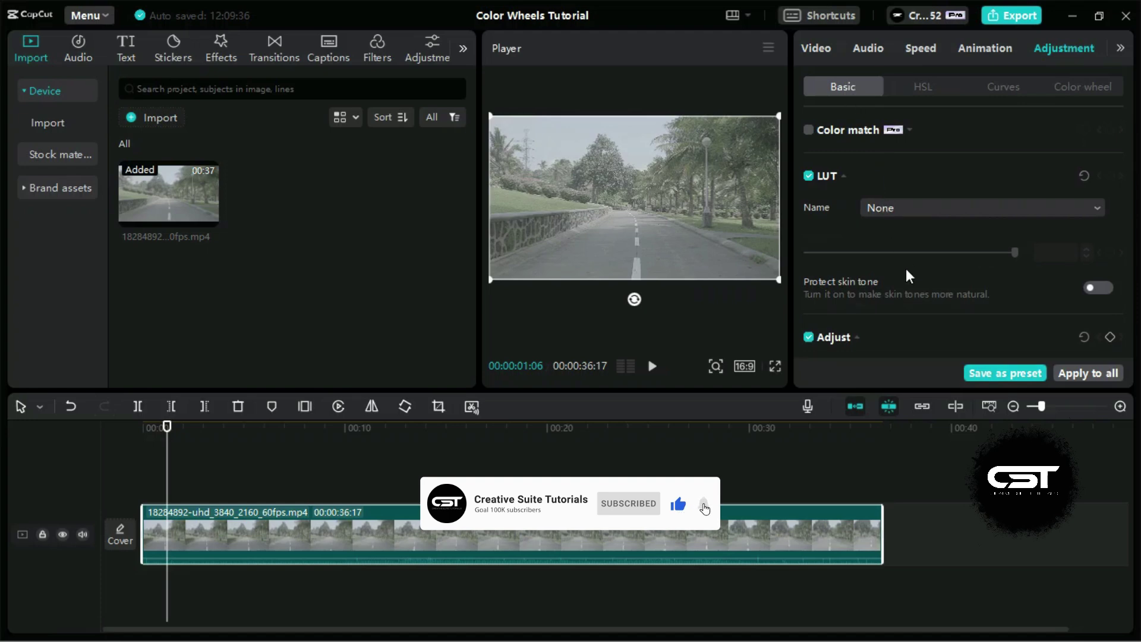
scroll(908, 276, down, 6)
scroll(908, 276, down, 4)
scroll(908, 275, up, 7)
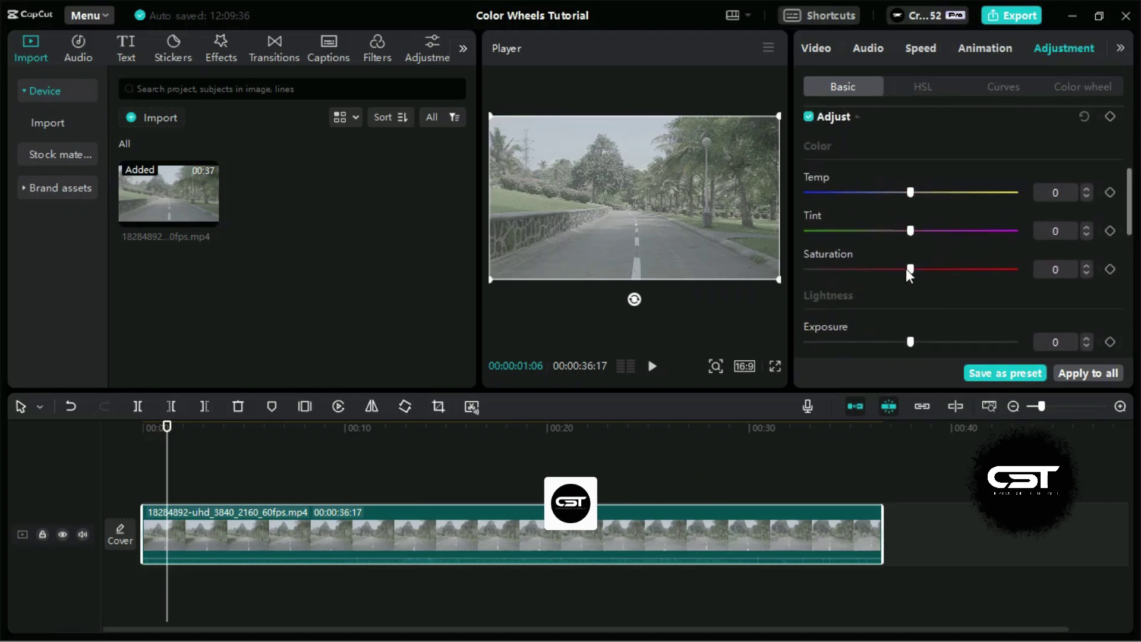
scroll(907, 275, up, 2)
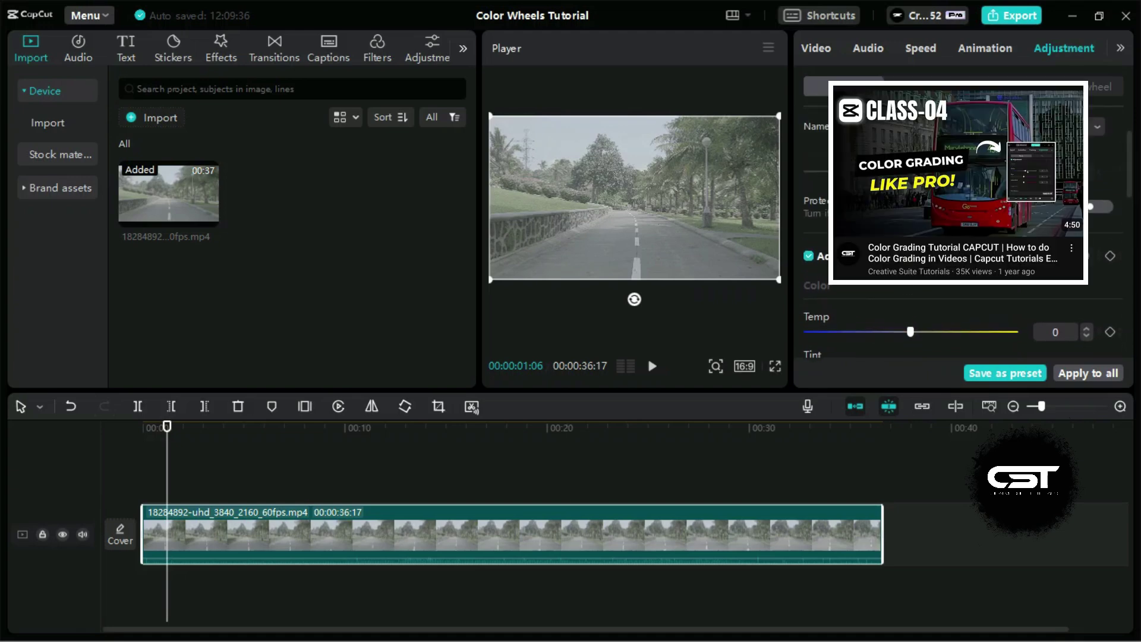
click(923, 84)
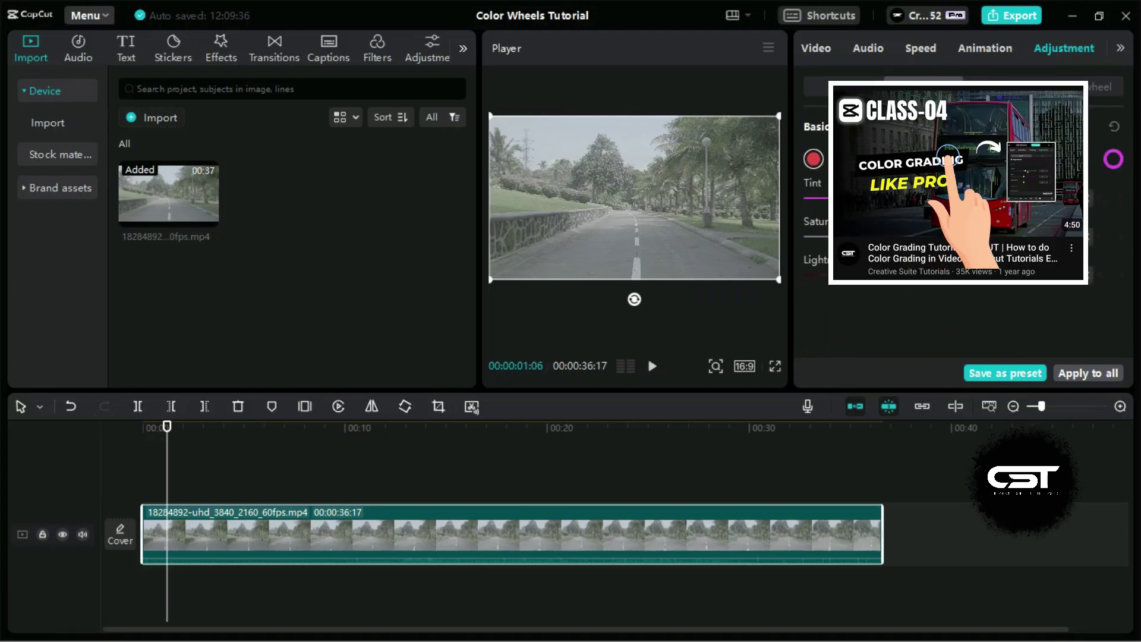
click(1007, 83)
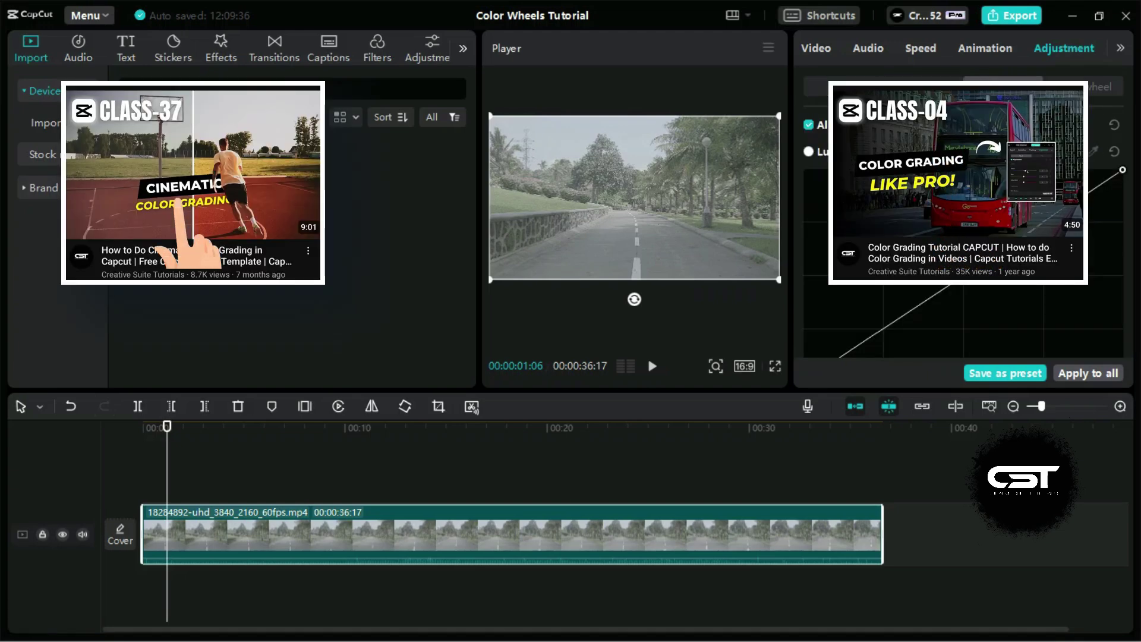
Step: Display the clip's color wheel adjustment, look over its wheels, and switch it off and back on
click(1073, 86)
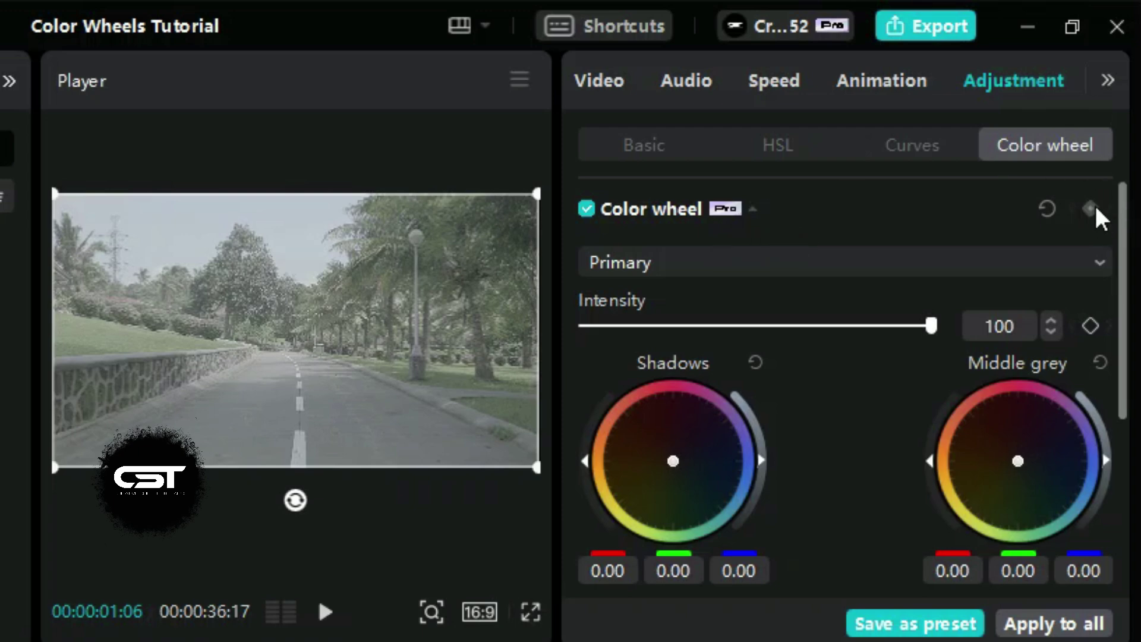
scroll(1103, 389, down, 5)
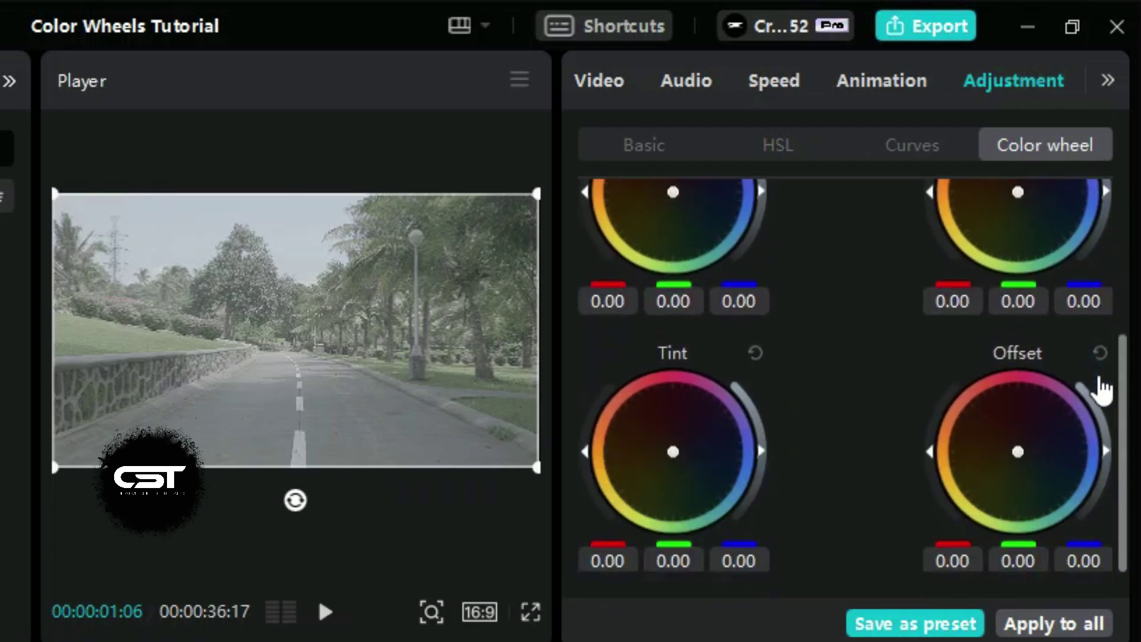
scroll(822, 373, up, 5)
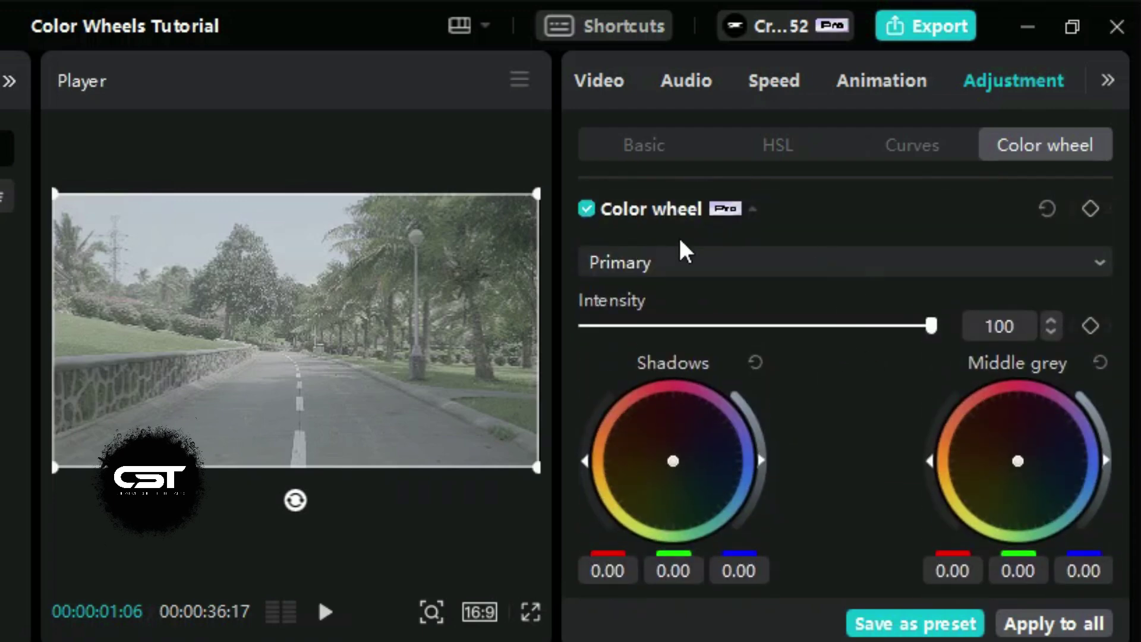
click(589, 213)
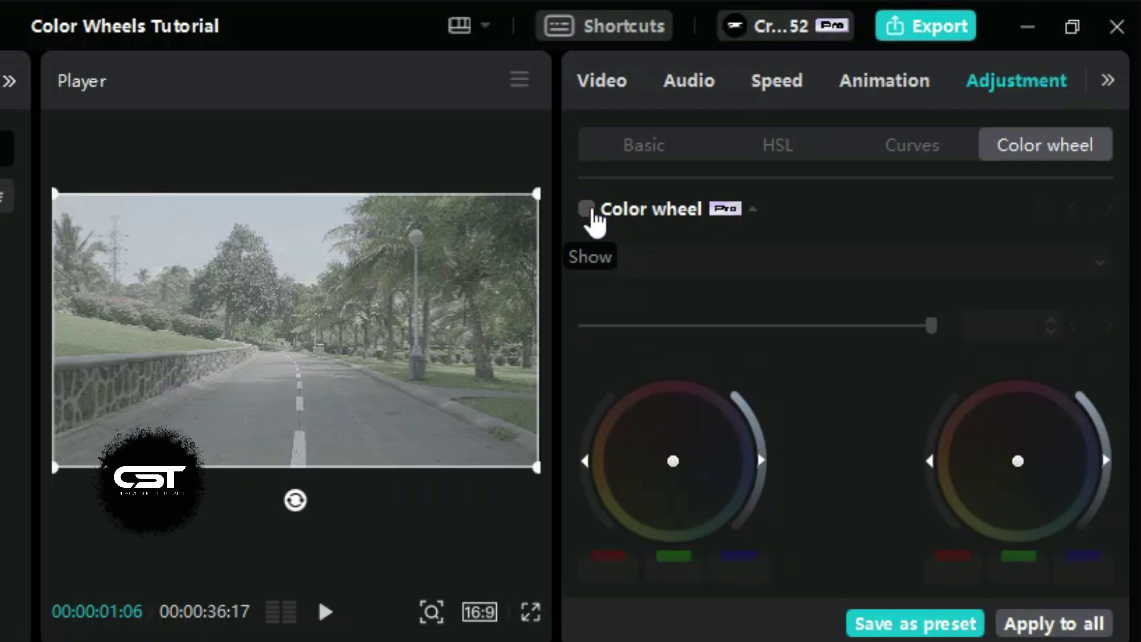
click(591, 214)
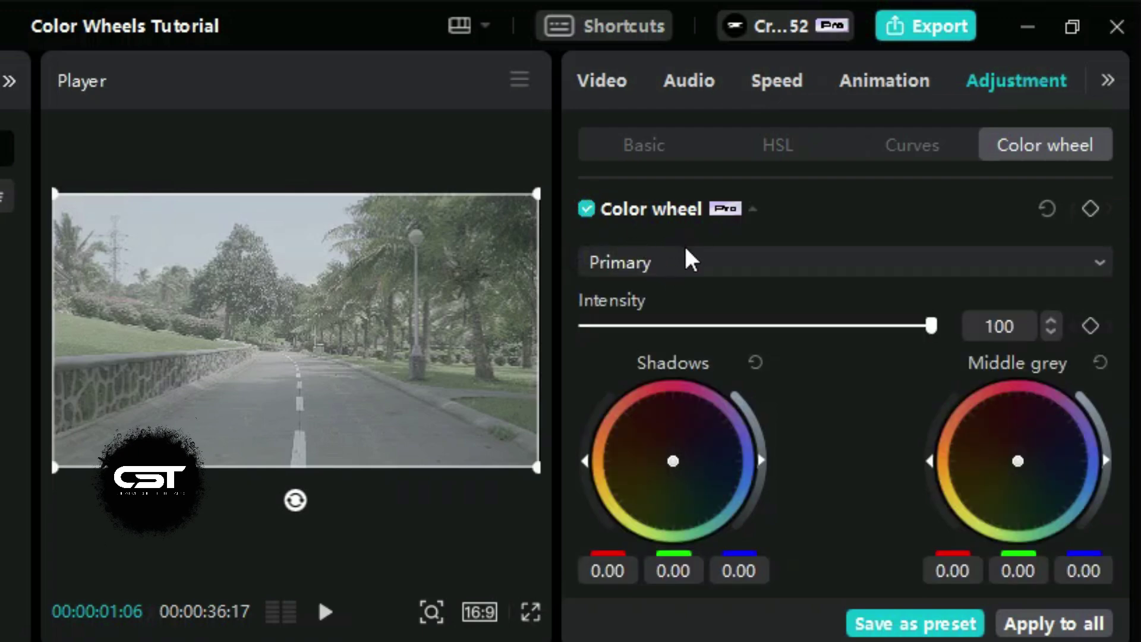
Step: Choose the Primary color wheel mode and keep its intensity at 100
click(710, 265)
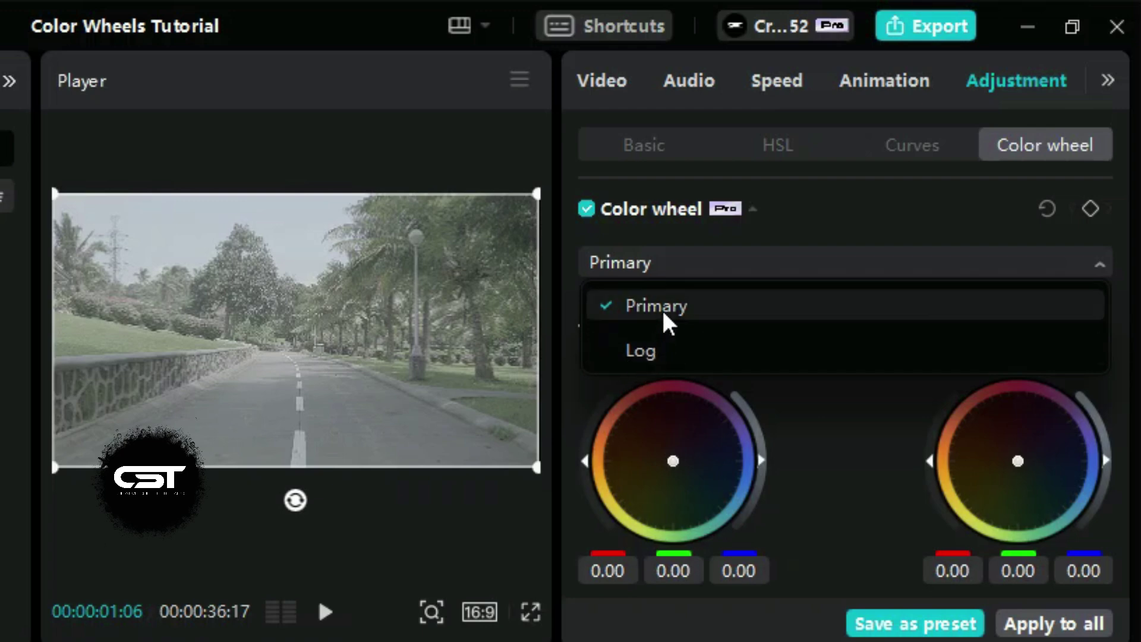
click(740, 304)
scroll(823, 446, down, 3)
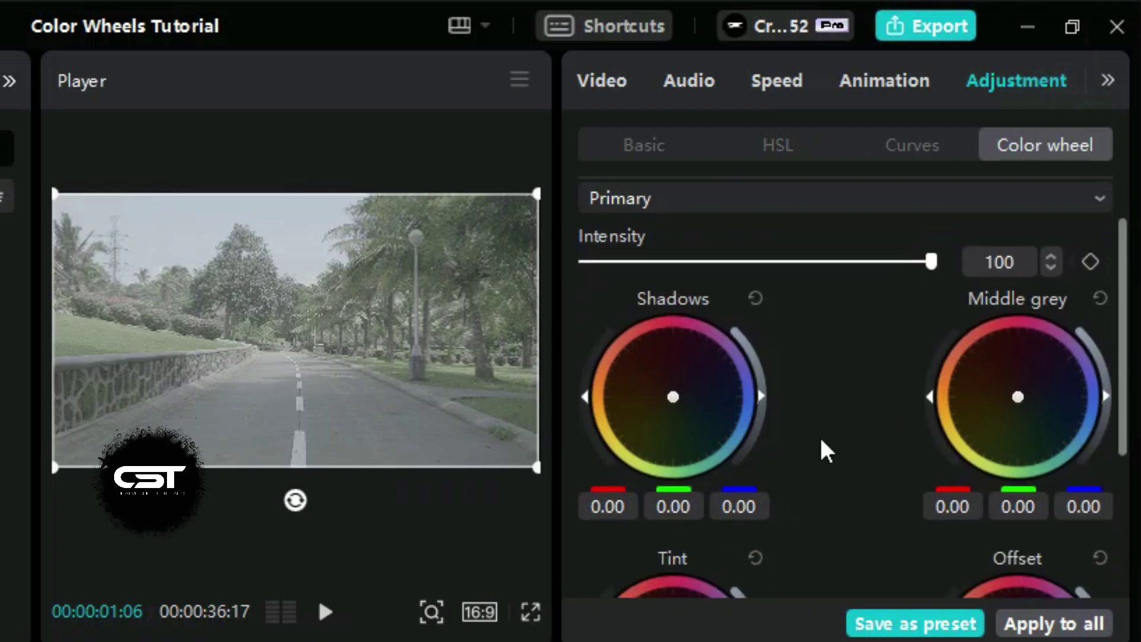
scroll(821, 441, down, 2)
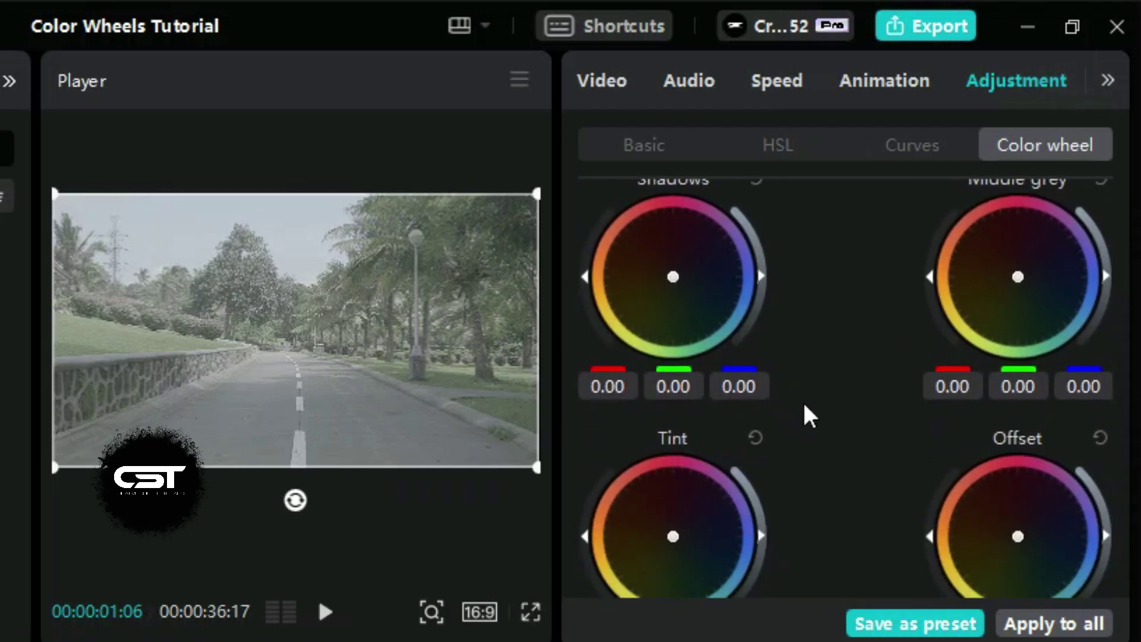
scroll(835, 372, up, 4)
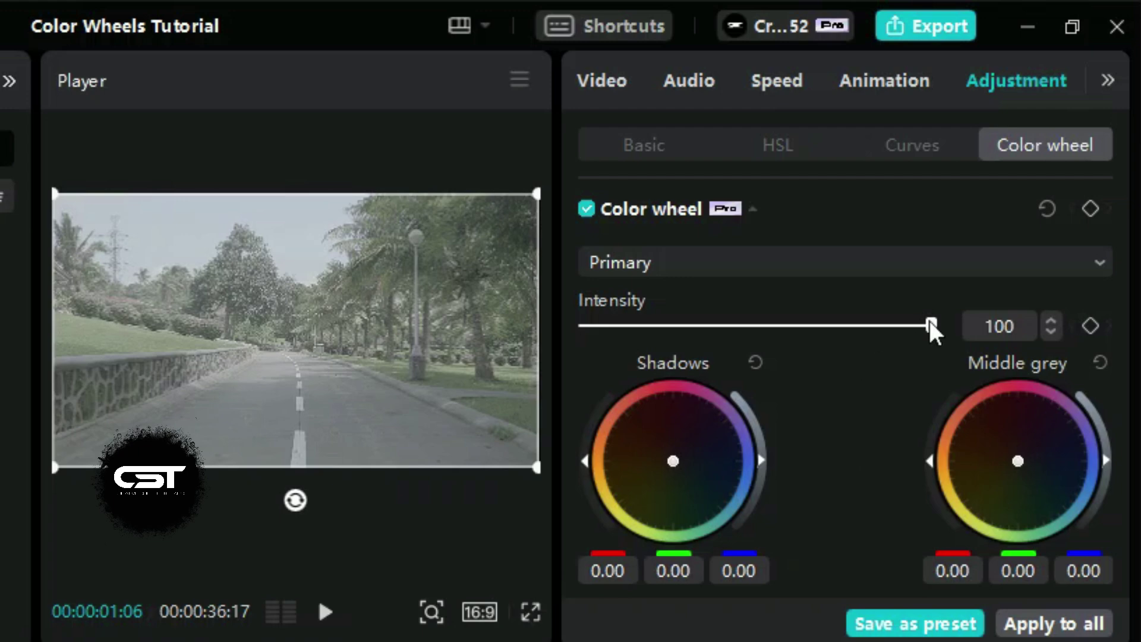
mouse_move(928, 321)
mouse_down()
mouse_move(768, 326)
mouse_move(940, 324)
mouse_up()
Step: Lower the Shadows wheel's exposure to -0.23 and raise its saturation
scroll(814, 440, down, 3)
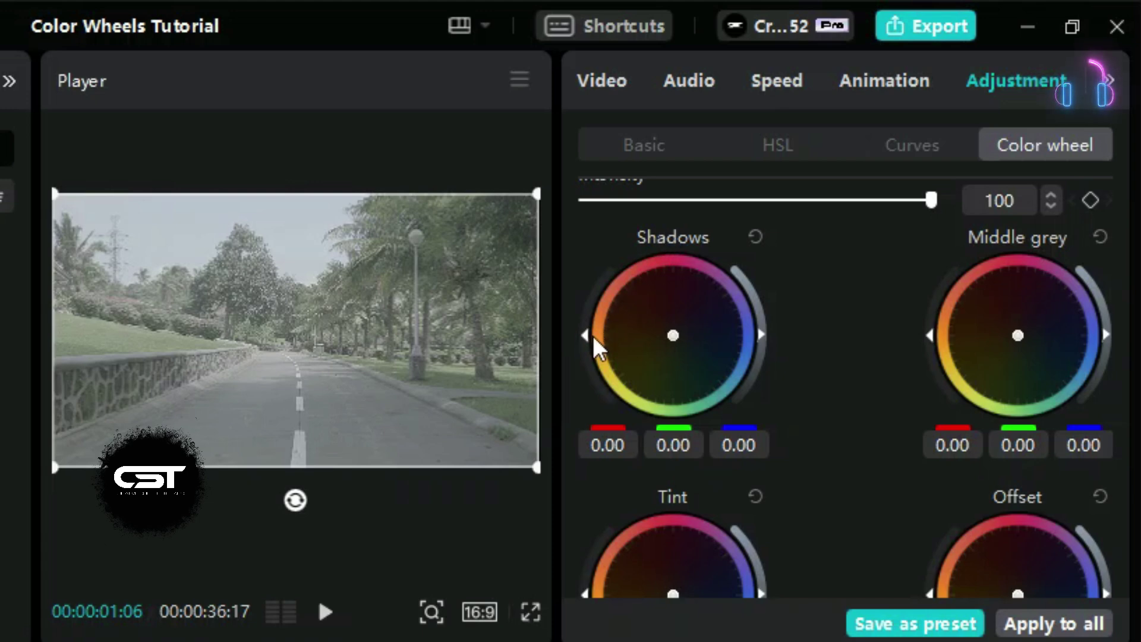
drag(759, 334, 763, 354)
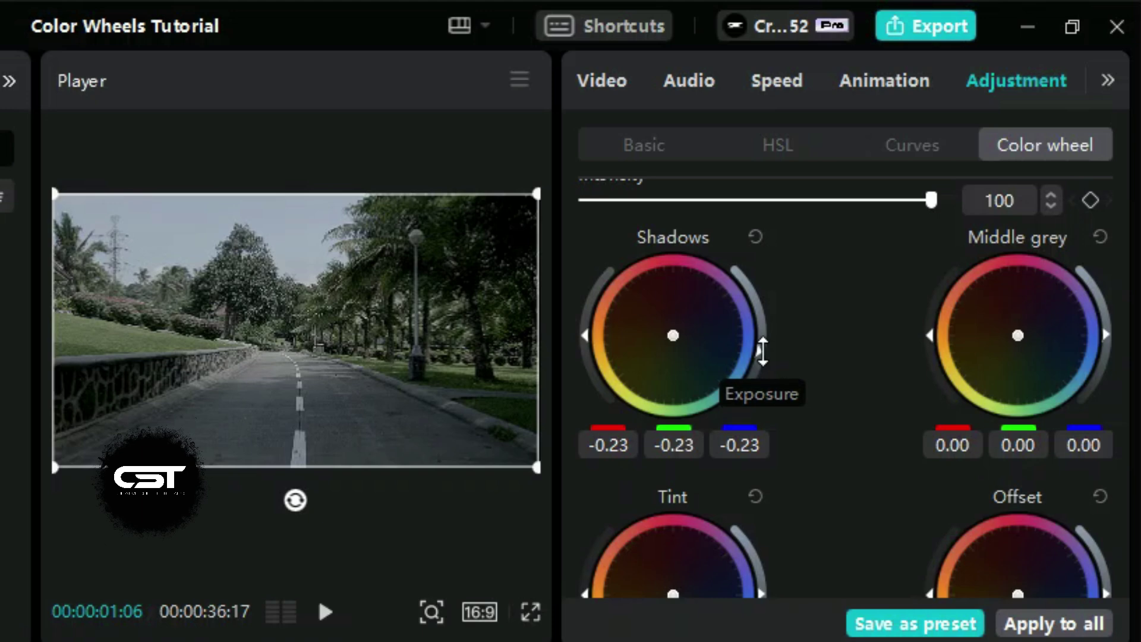
drag(583, 335, 592, 291)
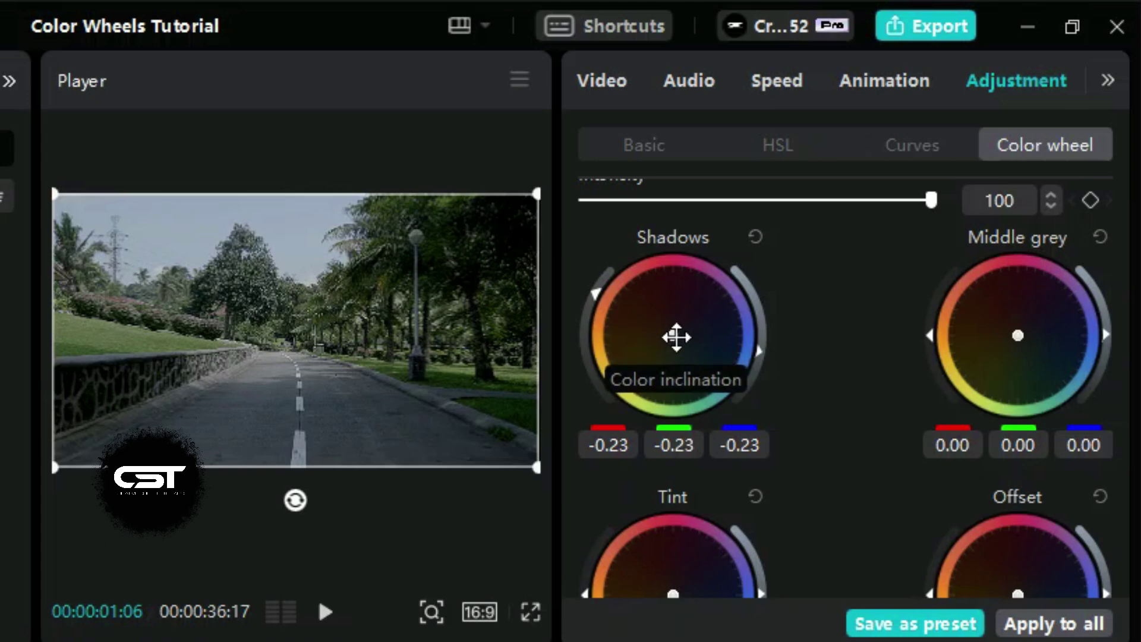
Step: Shift the Shadows color inclination toward warm orange-red, with red -0.19, green -0.24, and blue -0.28
drag(671, 337, 668, 330)
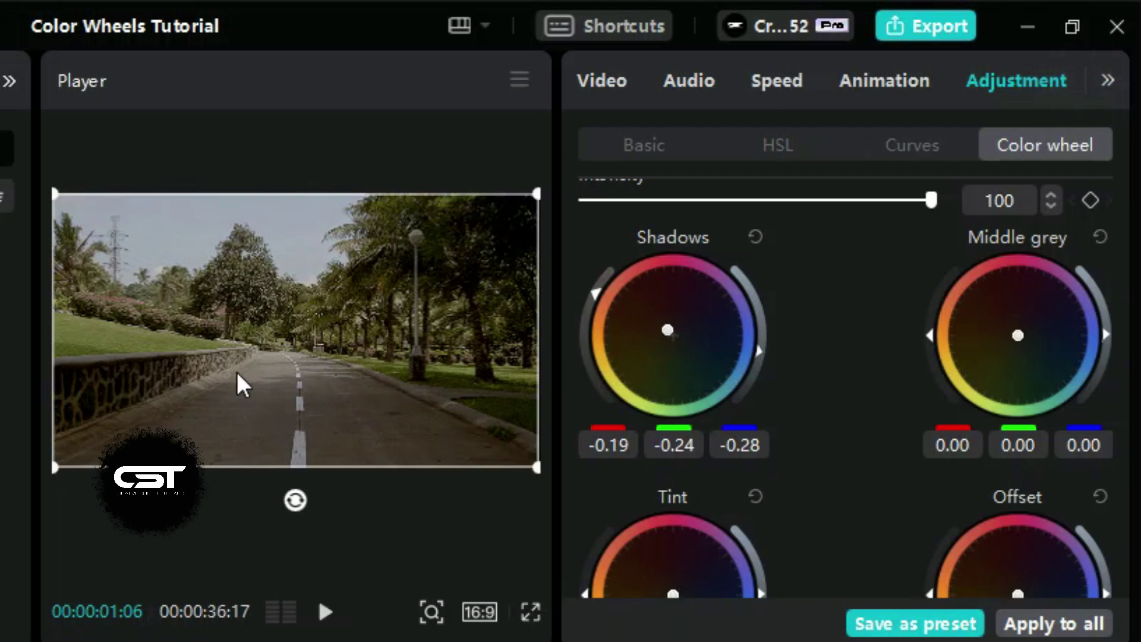
drag(661, 326, 668, 333)
drag(667, 335, 666, 330)
Step: Compare the clip with the color wheel adjustment off and on, leaving it enabled at intensity 100
scroll(854, 402, up, 3)
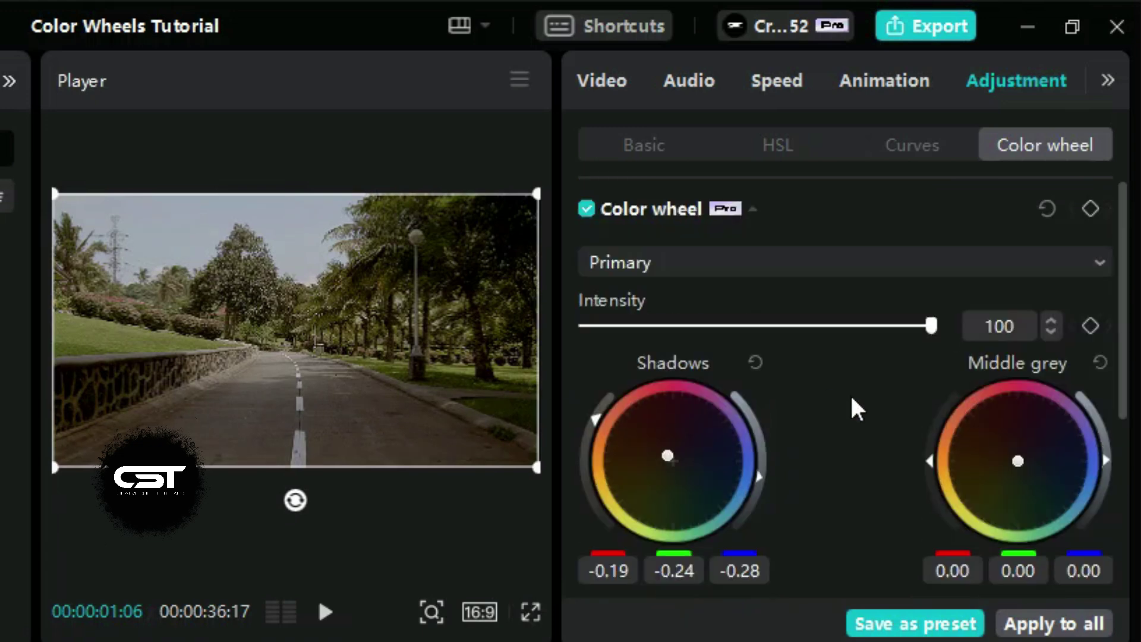
click(586, 209)
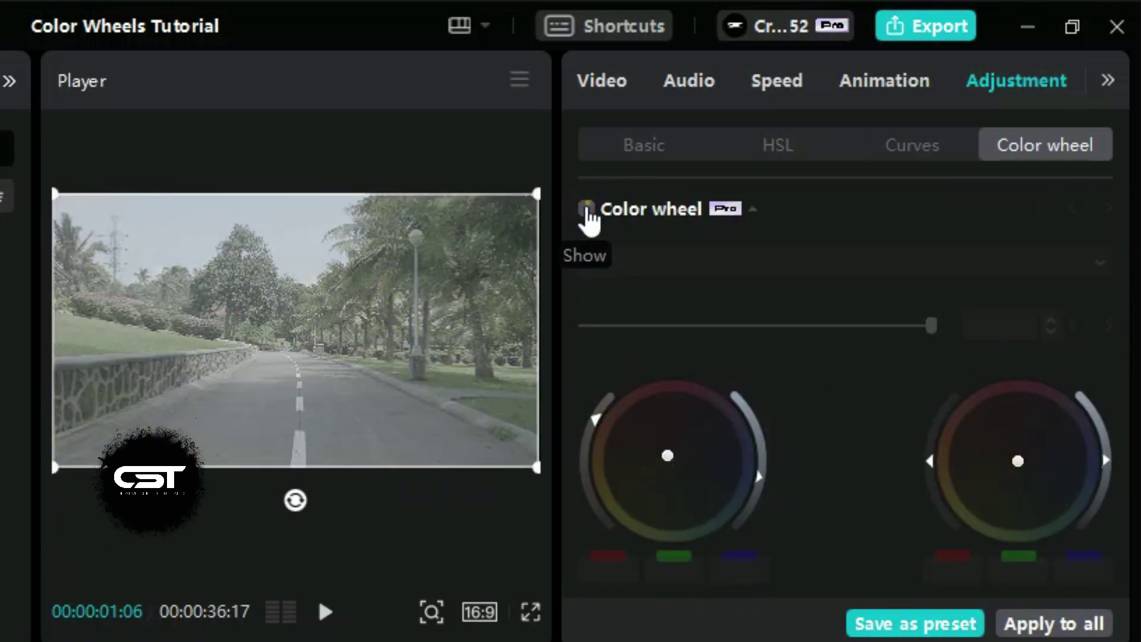
click(586, 209)
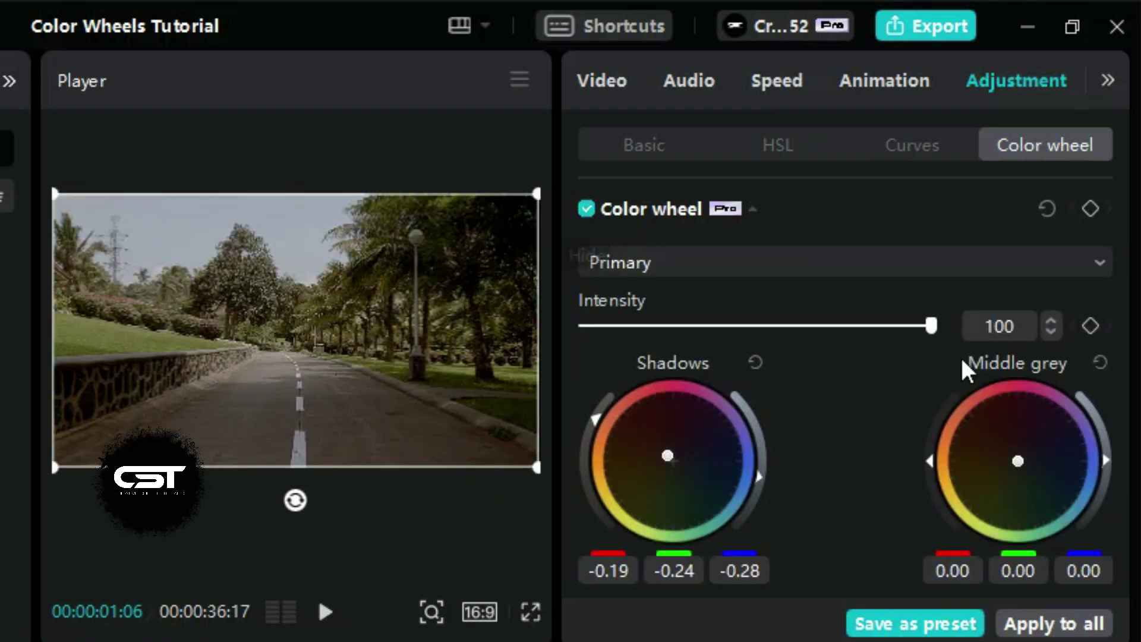
mouse_move(933, 327)
mouse_down()
mouse_move(746, 331)
mouse_move(916, 327)
mouse_move(862, 308)
mouse_move(951, 315)
mouse_up()
Step: Raise the Middle grey wheel's exposure to about 0.02
scroll(856, 432, down, 2)
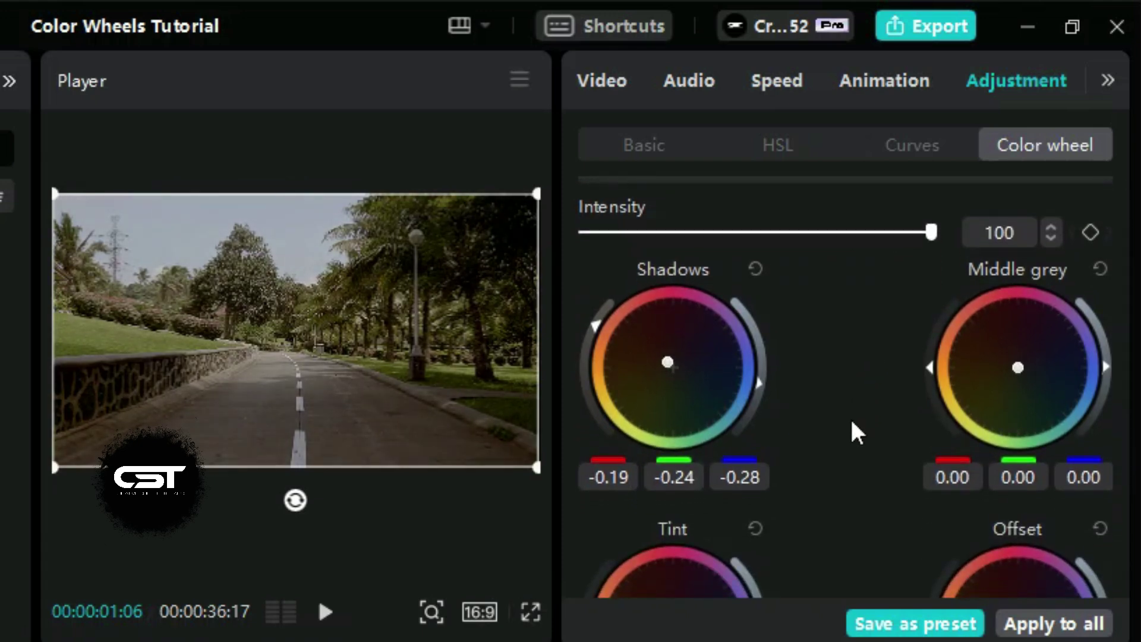
scroll(850, 416, up, 1)
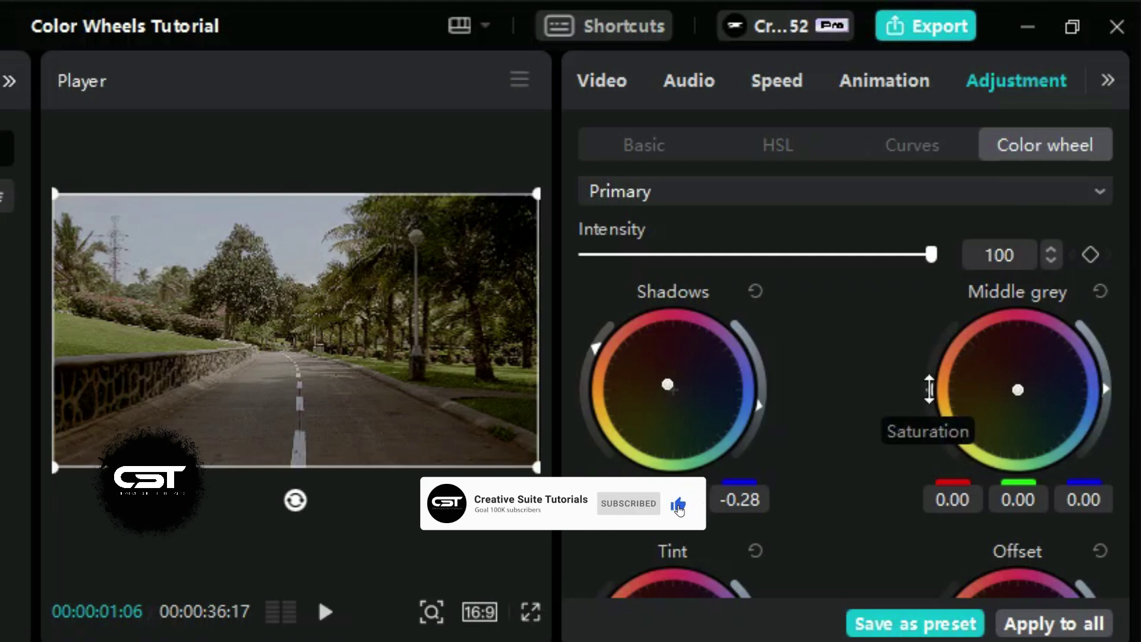
mouse_move(1101, 384)
mouse_down()
mouse_move(1103, 348)
mouse_move(1101, 392)
mouse_up()
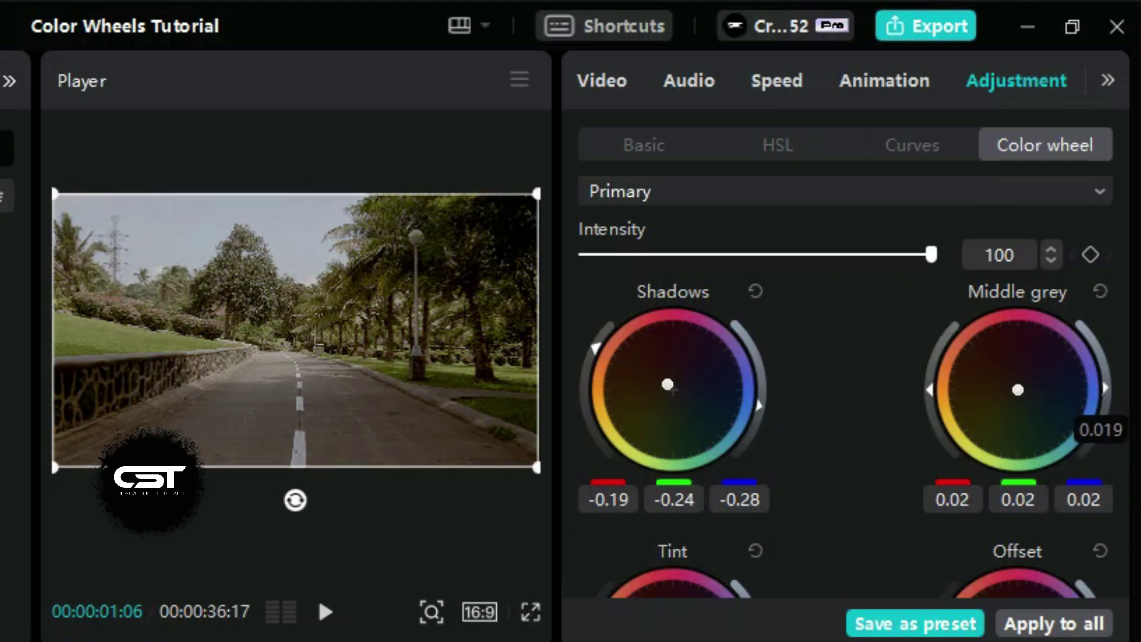
Step: Raise the Middle grey wheel's saturation and shift its color slightly toward warm red, with red 0.03, green 0.02, and blue 0.02
drag(928, 392, 938, 343)
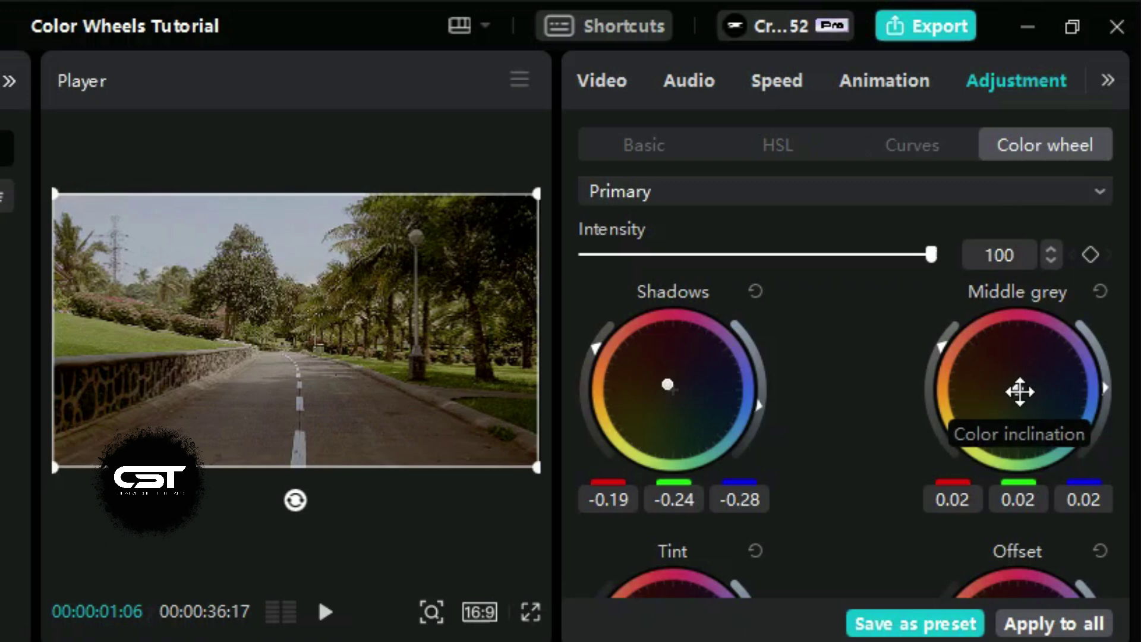
drag(1019, 391, 1014, 387)
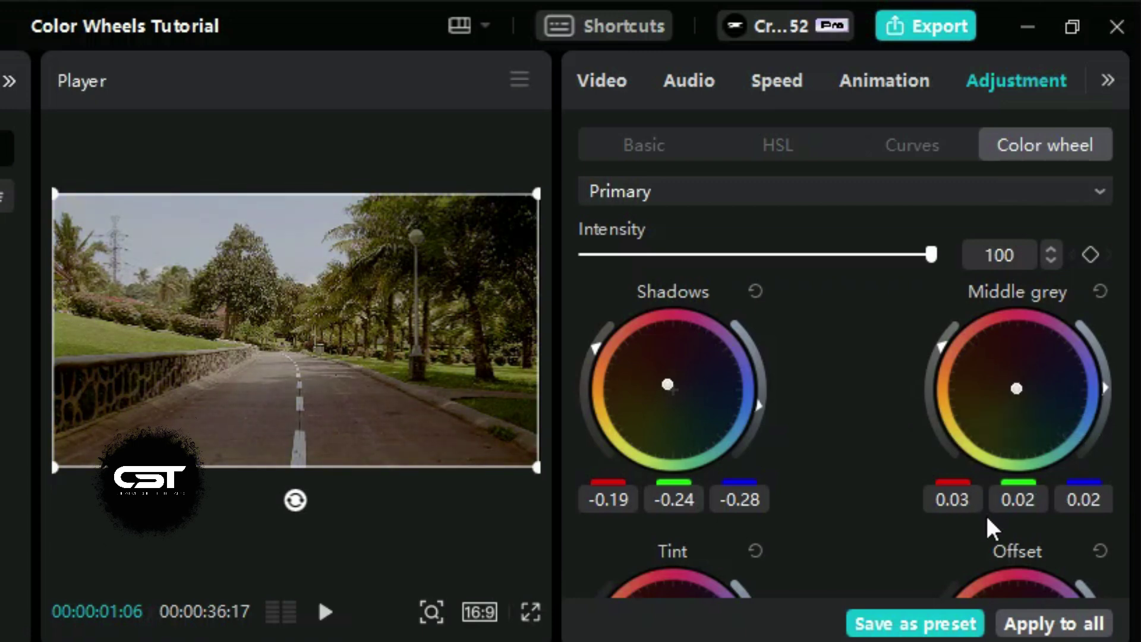
Step: Raise the Tint wheel's exposure to about 0.23 and increase its saturation
scroll(882, 393, down, 1)
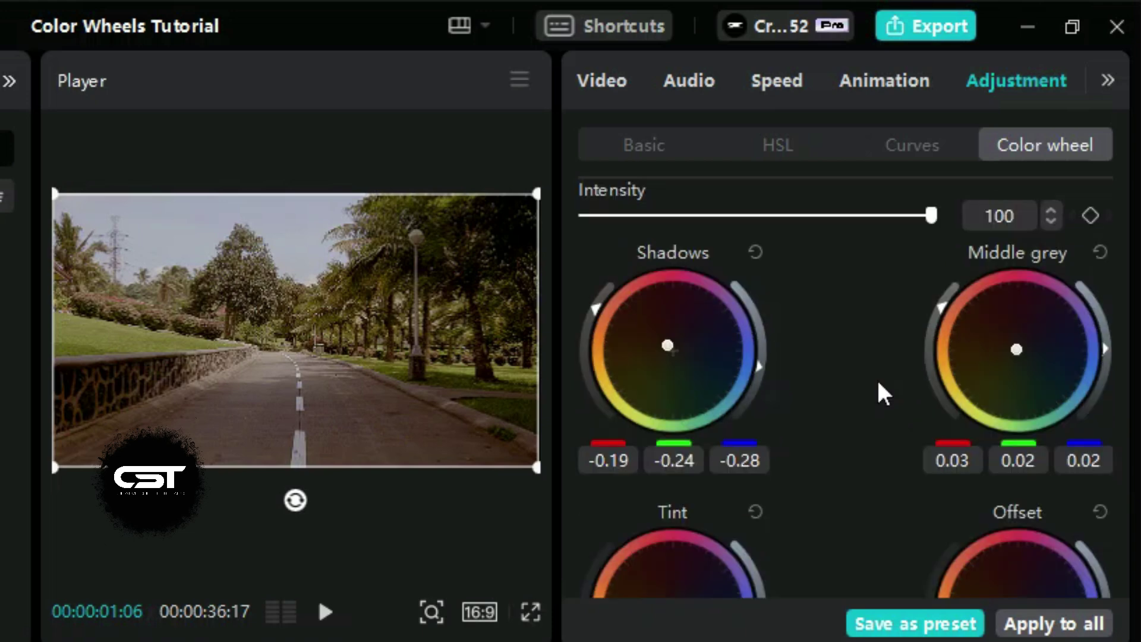
scroll(878, 384, down, 5)
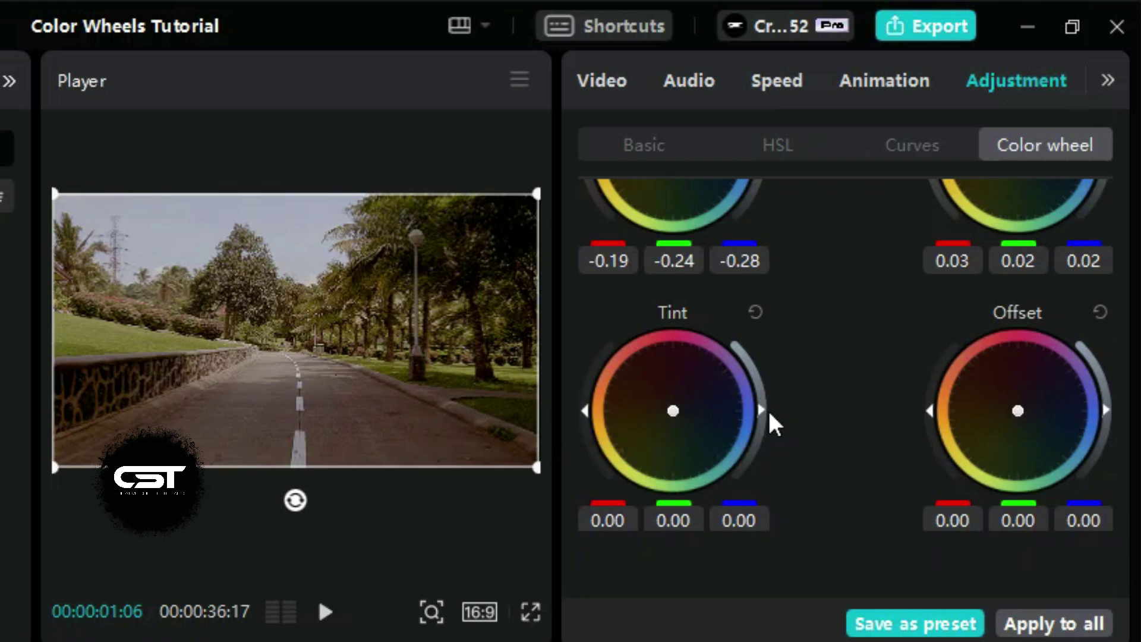
mouse_move(764, 410)
mouse_down()
mouse_move(758, 382)
mouse_move(764, 409)
mouse_move(759, 394)
mouse_up()
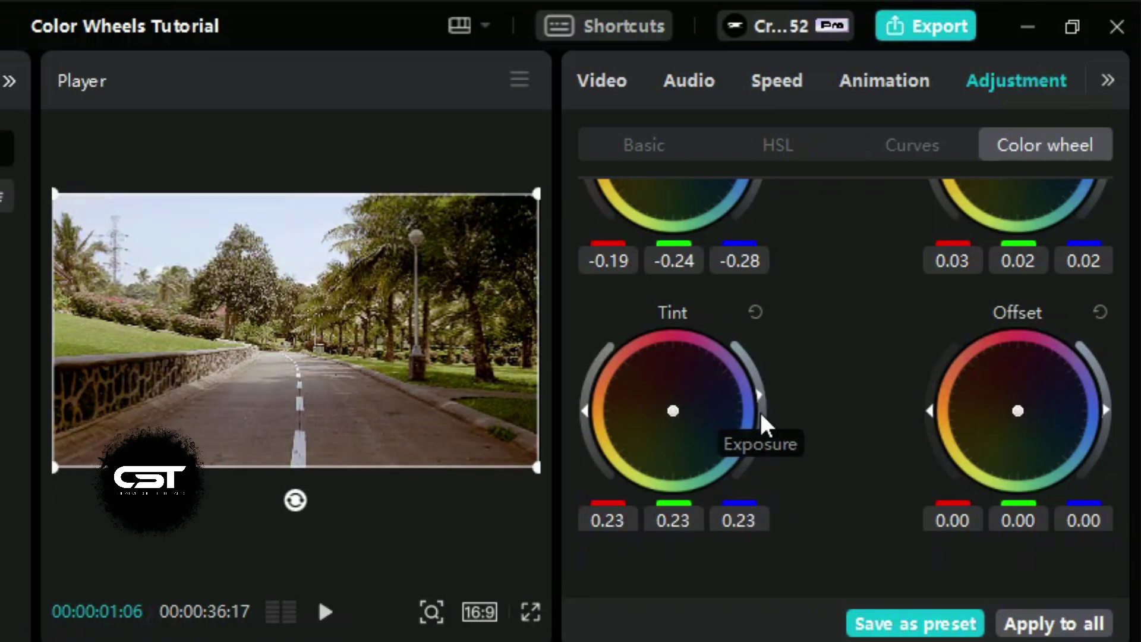
drag(587, 411, 589, 372)
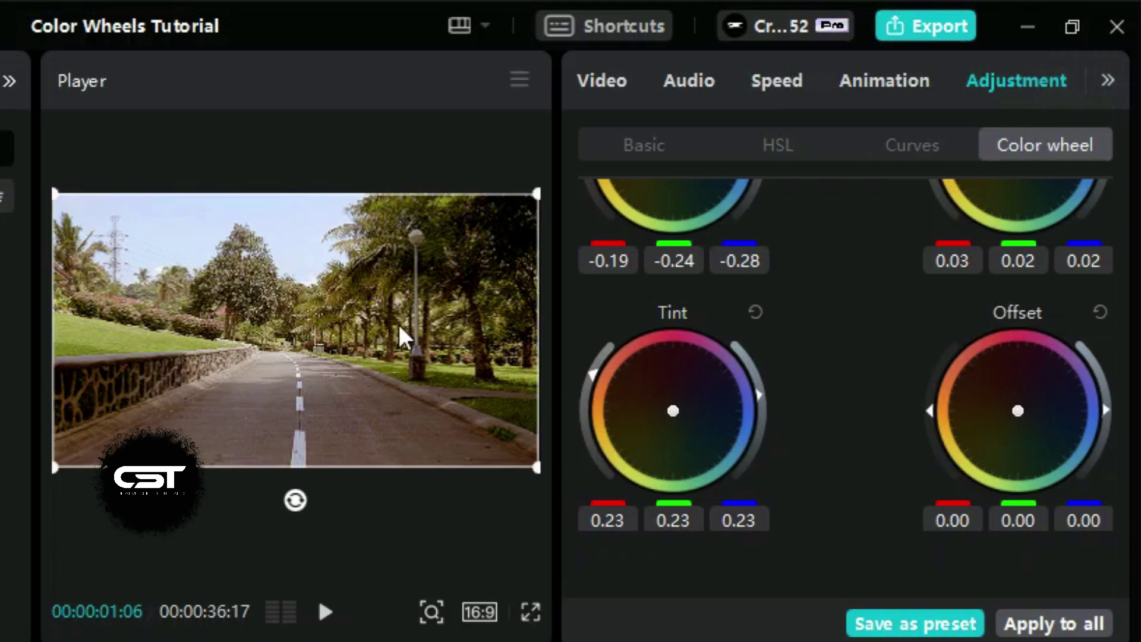
Step: Shift the Tint wheel's color inclination toward blue, with red 0.22, green 0.22, and blue 0.31
click(672, 412)
drag(672, 411, 680, 411)
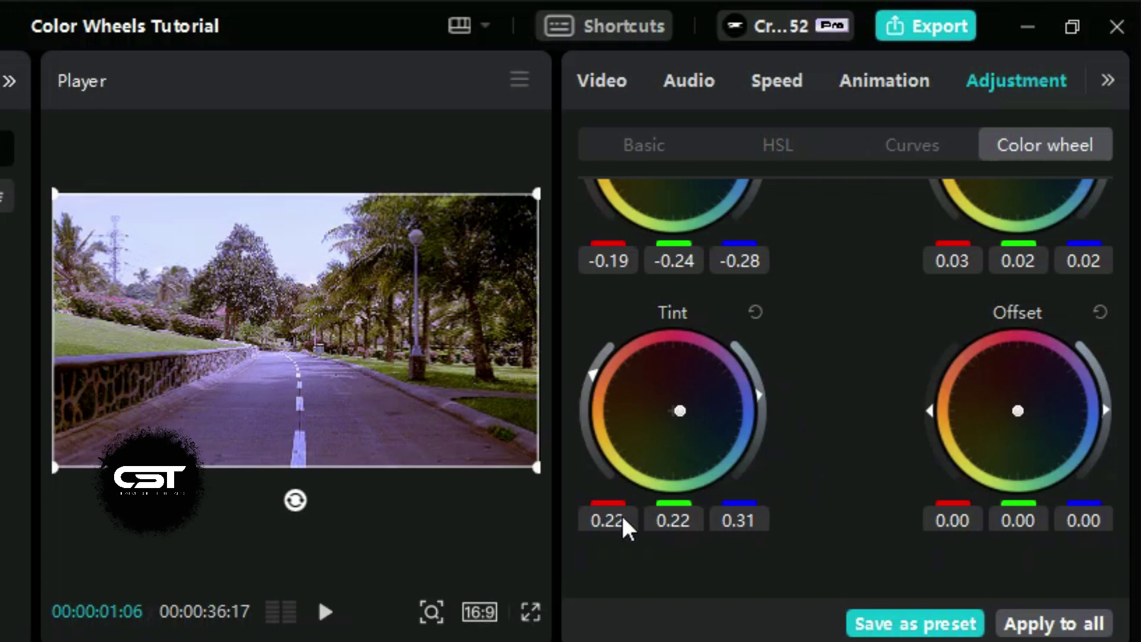
Step: Compare the clip with the color wheel adjustment off and on, leaving it enabled
scroll(722, 396, up, 4)
click(586, 209)
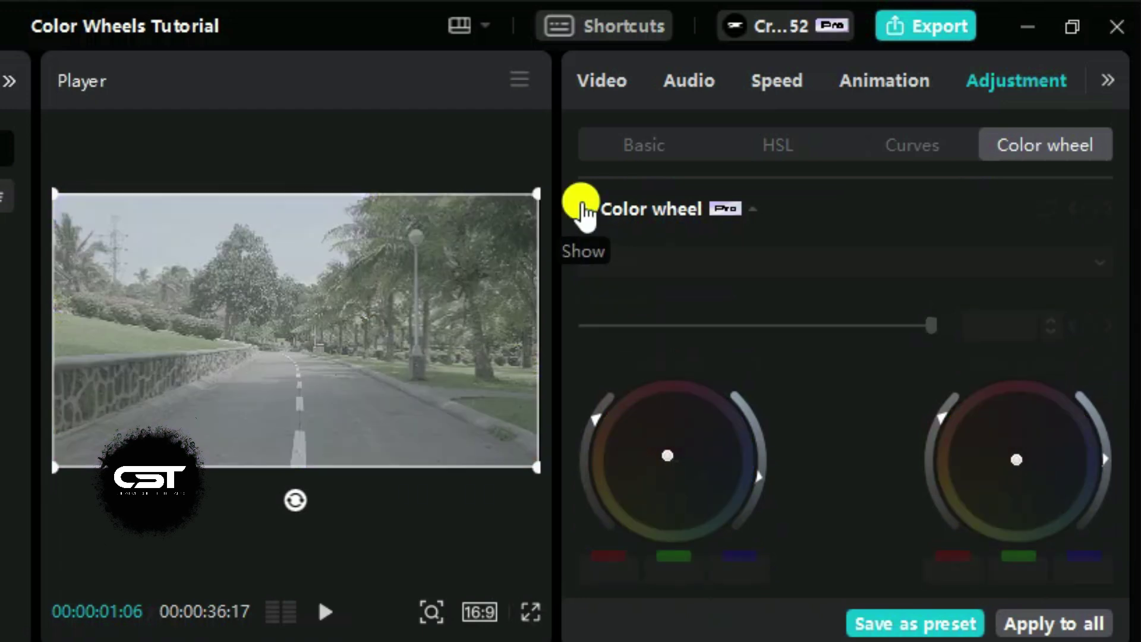
click(585, 209)
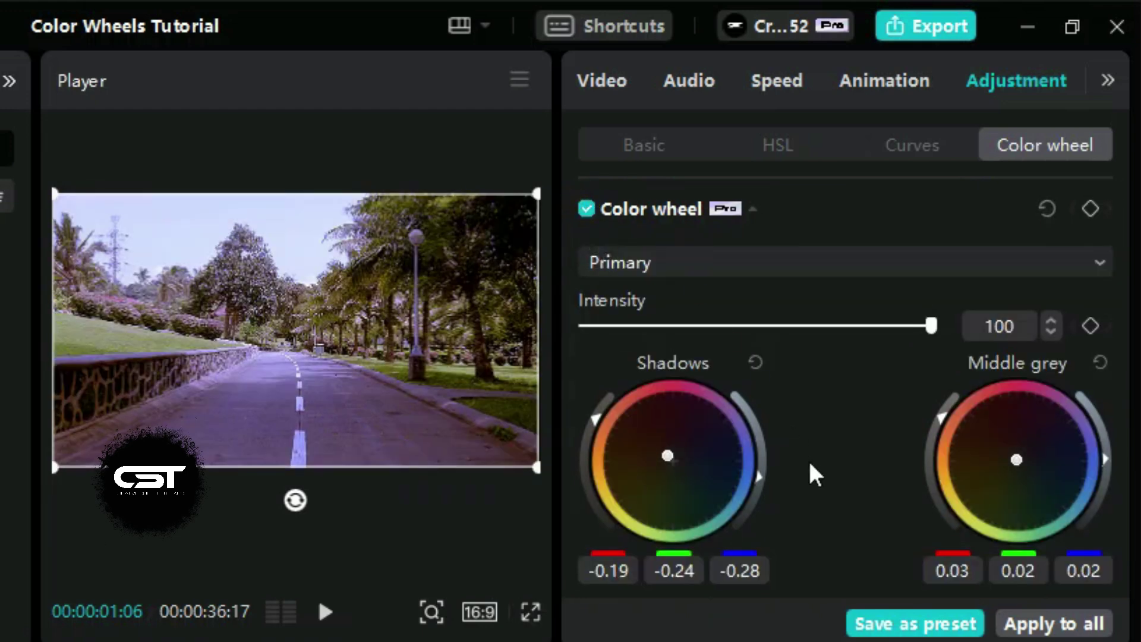
Step: Raise the Offset wheel's exposure to about 0.02 and its saturation, shifting its color to red 0.00, green 0.03, and blue -0.03
scroll(812, 493, down, 4)
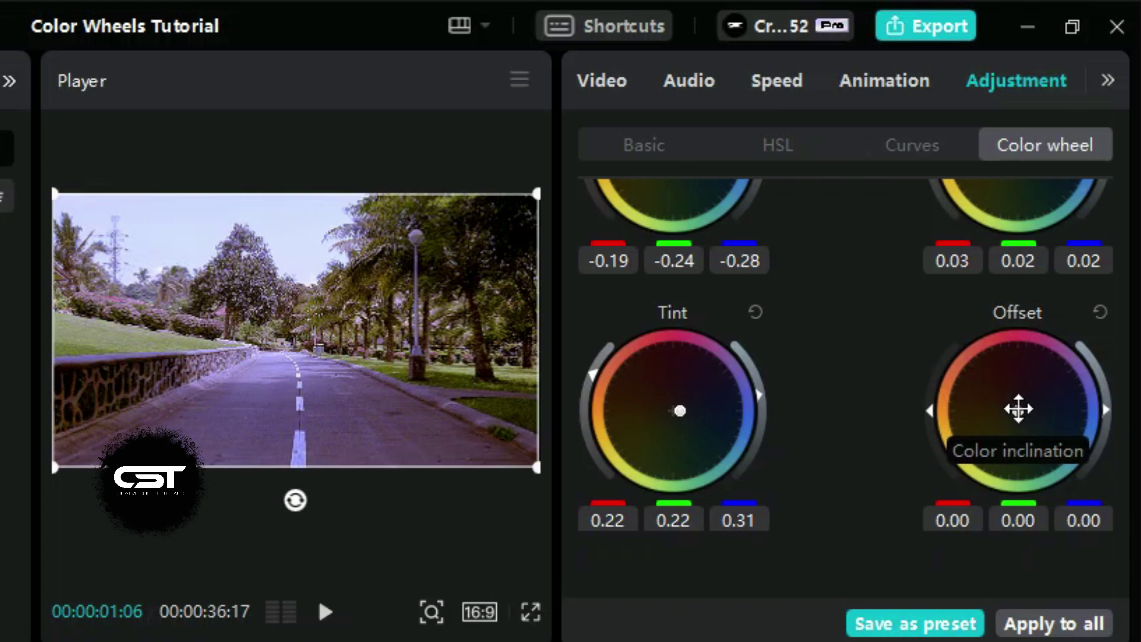
mouse_move(1106, 408)
mouse_down()
mouse_move(1105, 419)
mouse_move(1106, 409)
mouse_up()
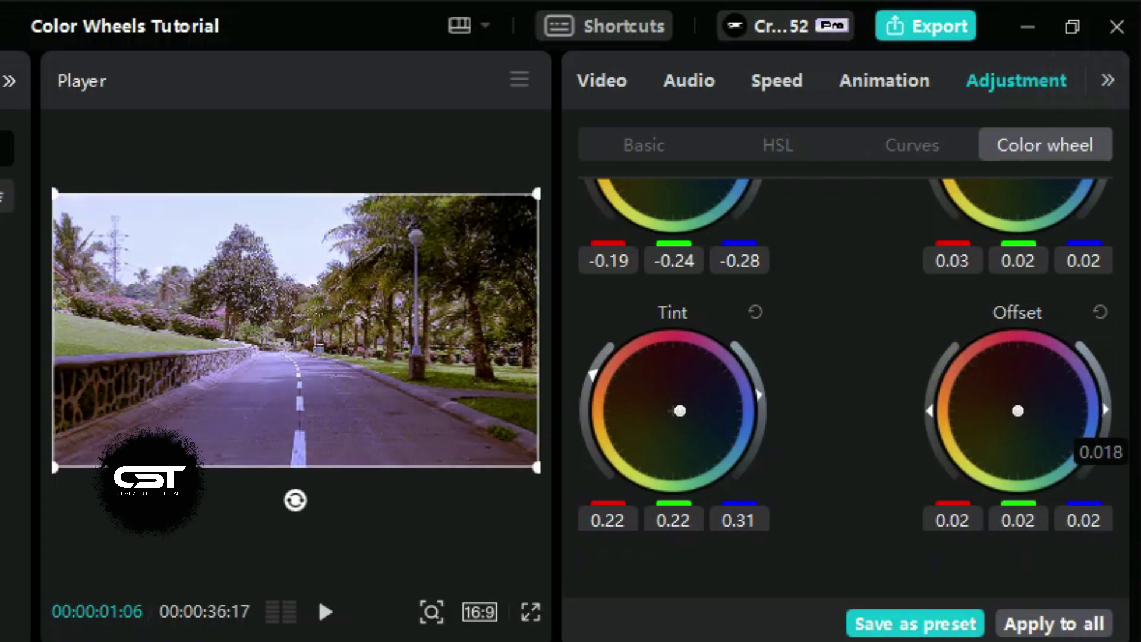
drag(929, 409, 939, 372)
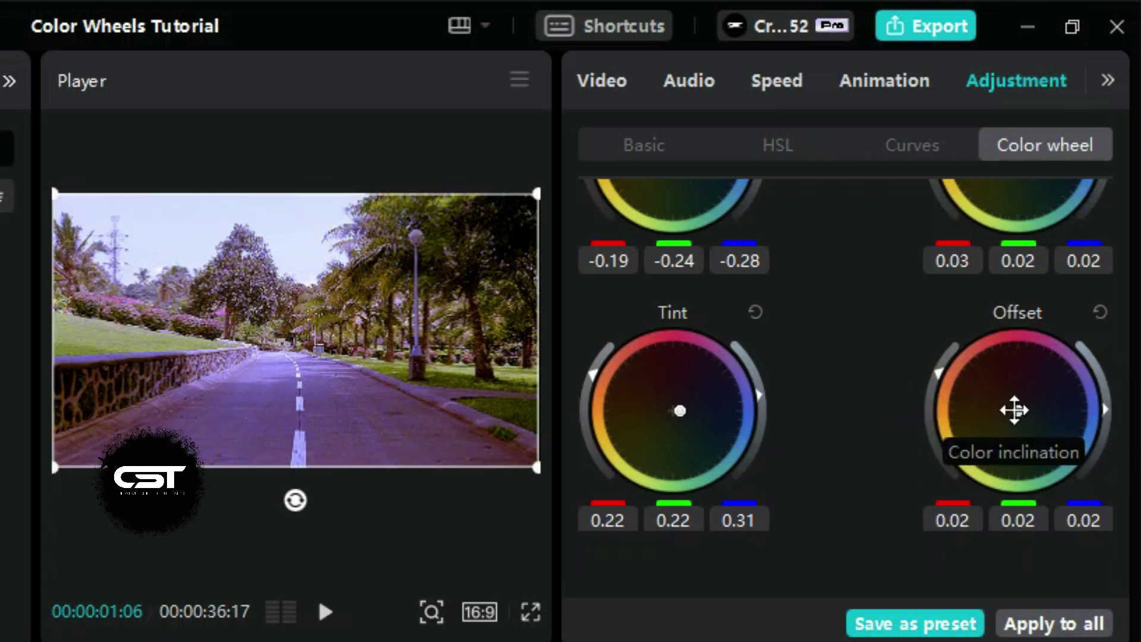
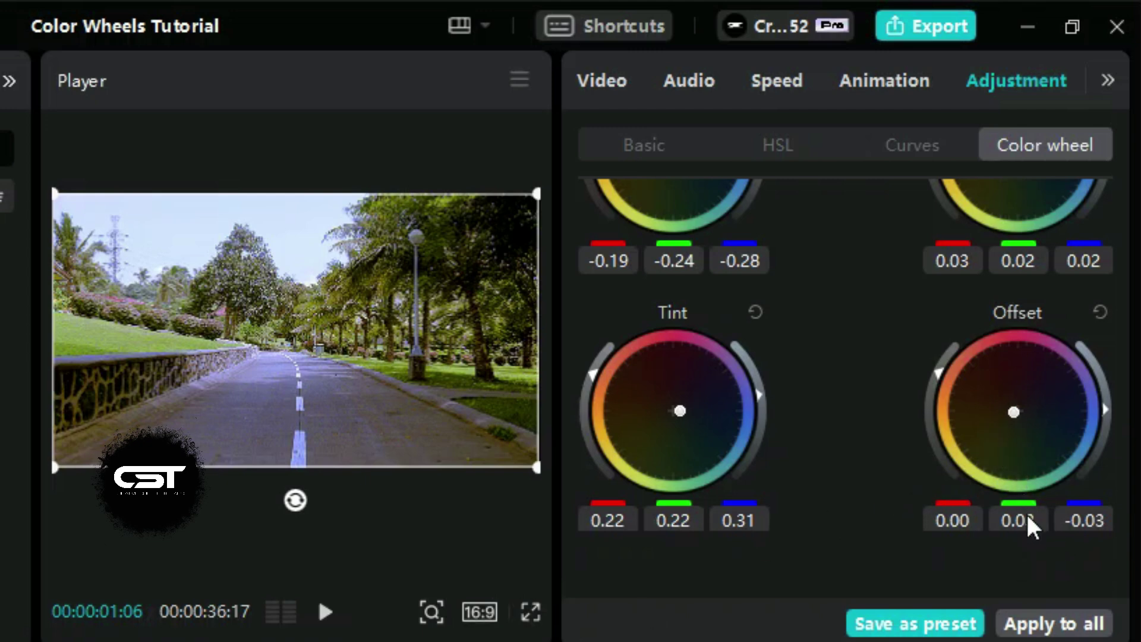
Step: Try slightly different green channel values on the Offset wheel
click(1029, 530)
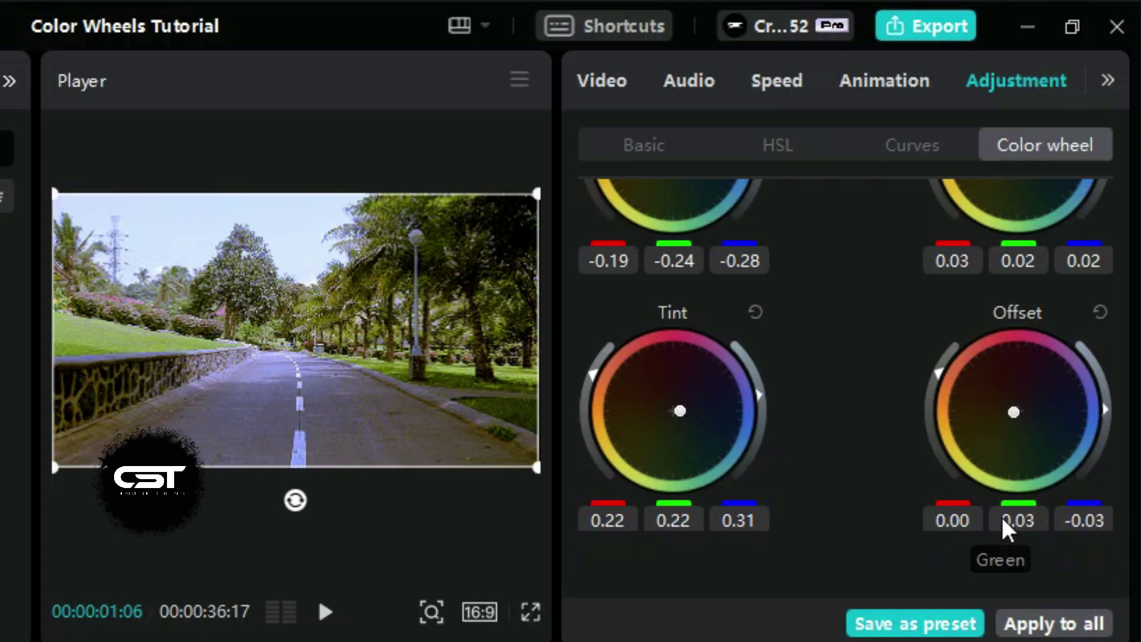
key(BackSpace)
text(6)
key(Return)
click(1028, 529)
key(BackSpace)
text(4)
key(Return)
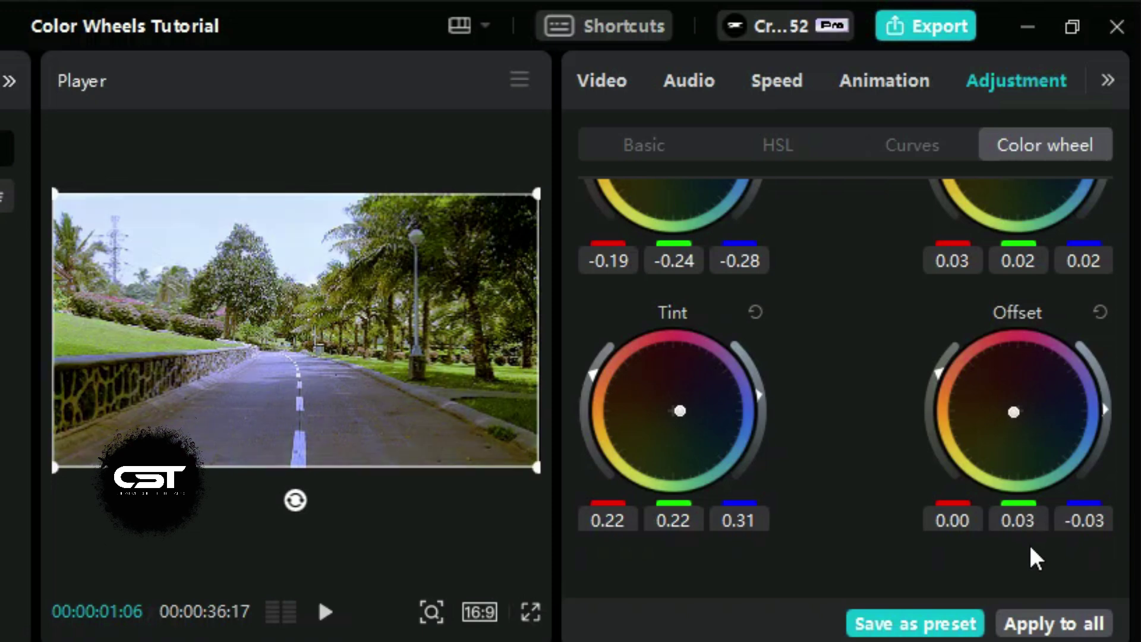
click(850, 429)
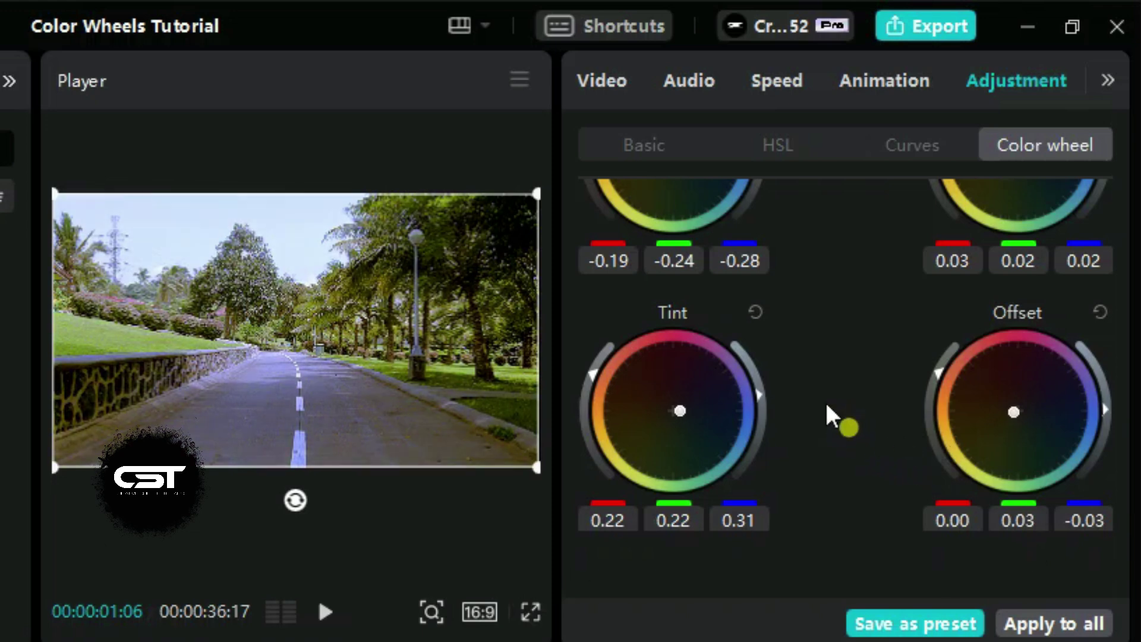
Step: Compare the flat original with the finished four-wheel grade by disabling and re-enabling the color wheel adjustment
scroll(828, 410, up, 5)
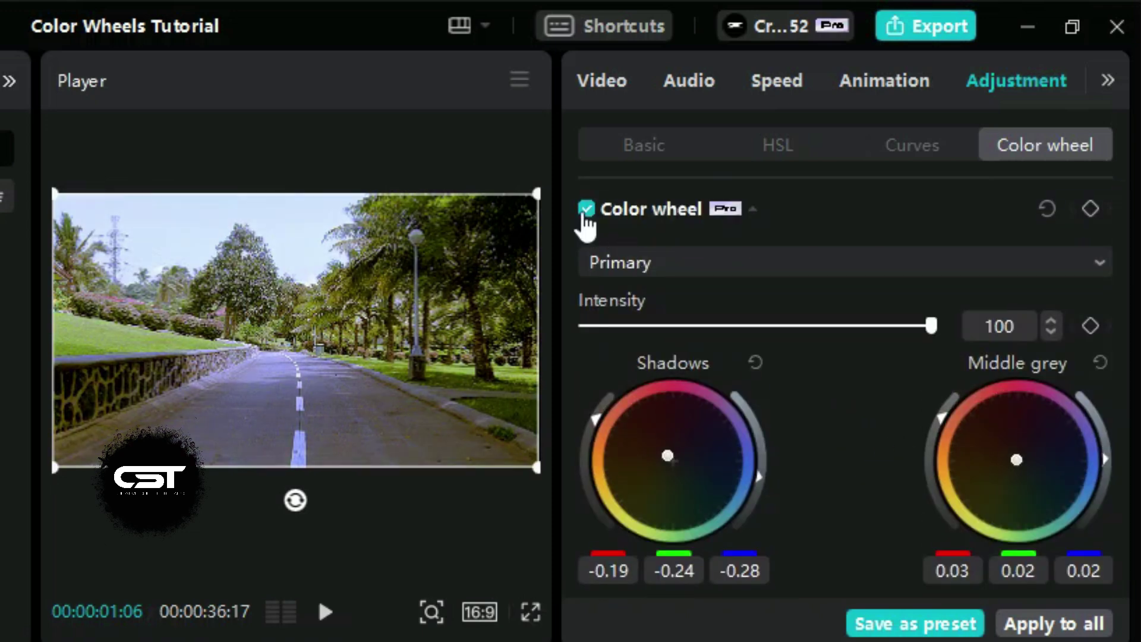
click(586, 209)
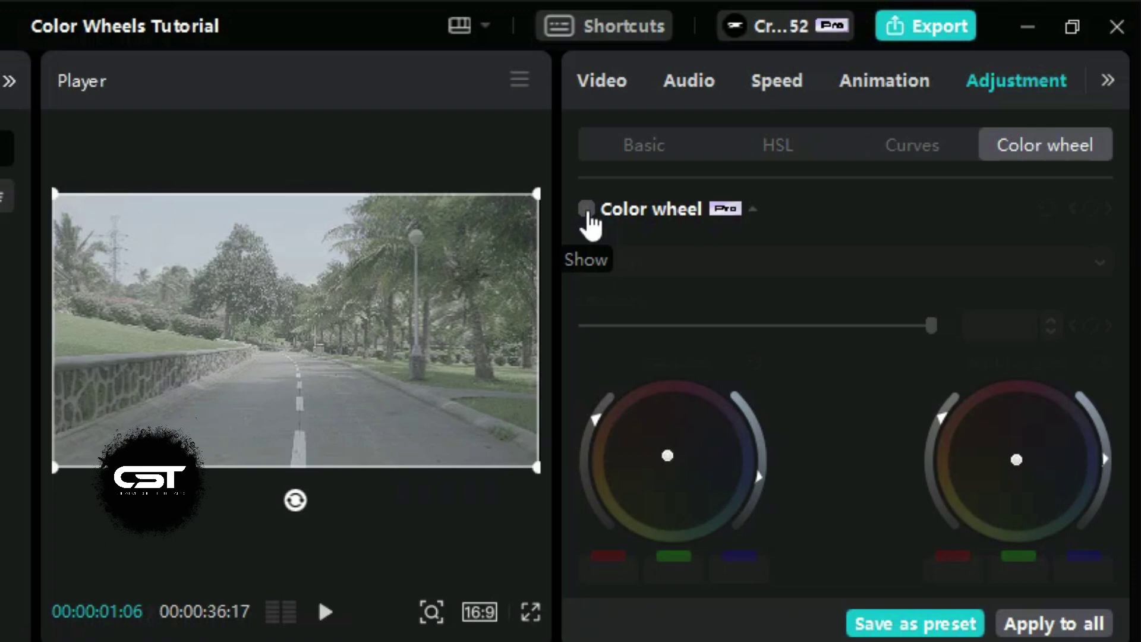
click(586, 209)
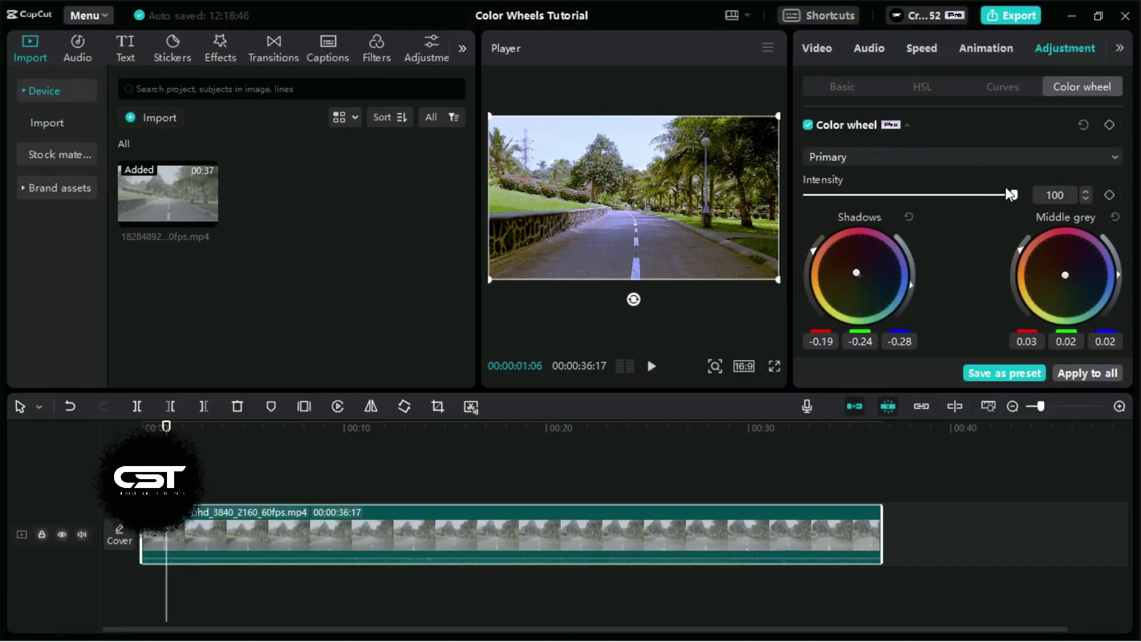
Step: Try a color wheel intensity of 88 and view the graded frame full screen
drag(1016, 195, 990, 194)
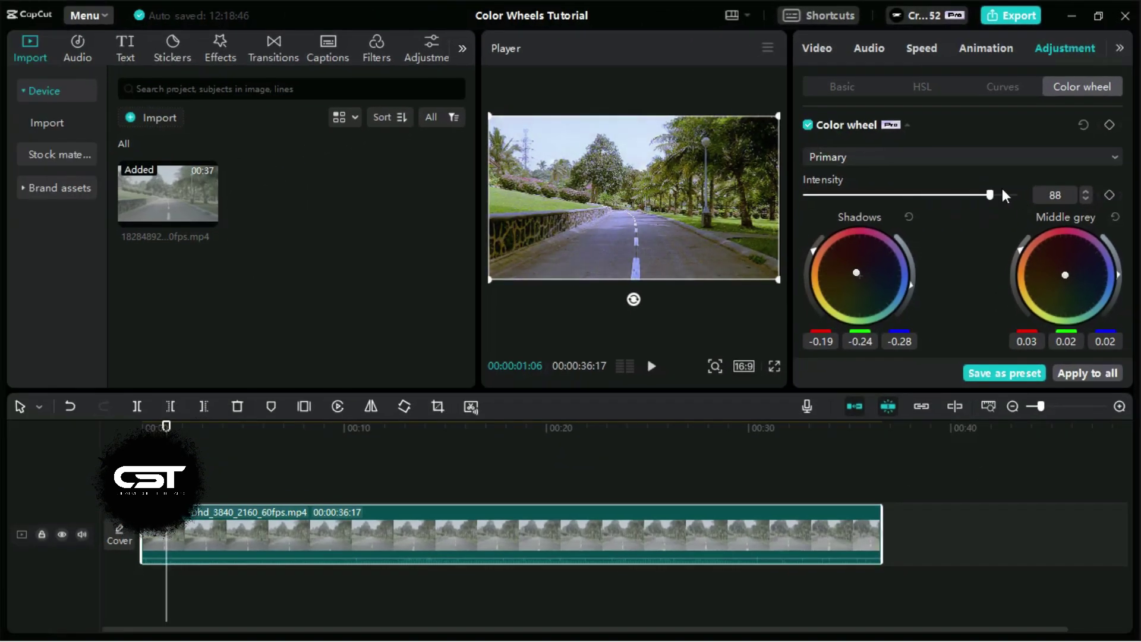
click(775, 367)
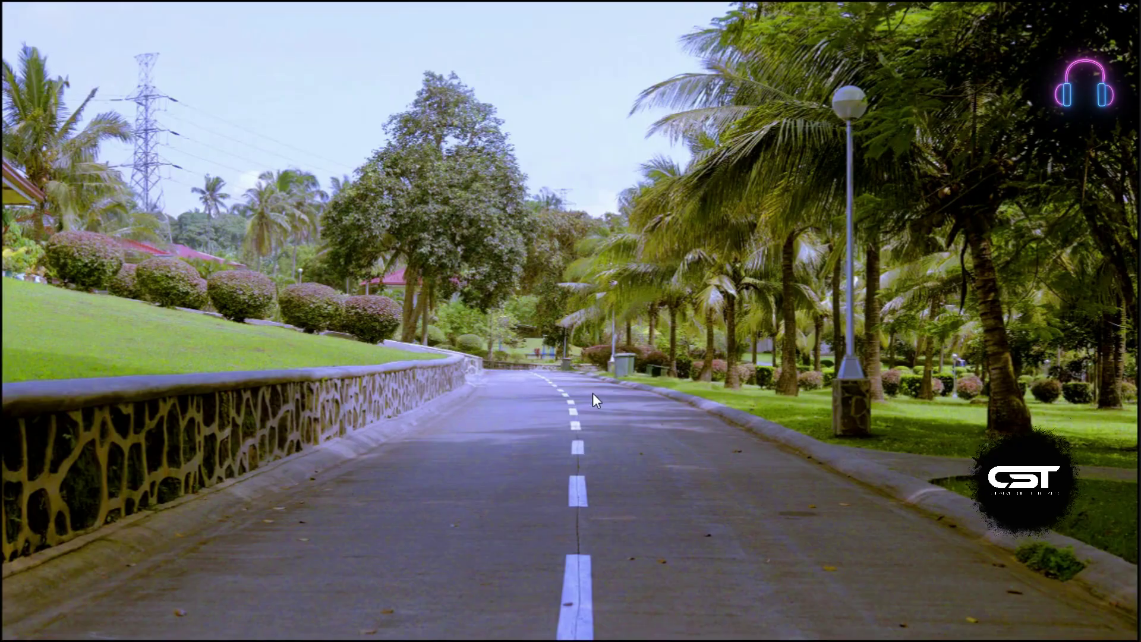
key(Escape)
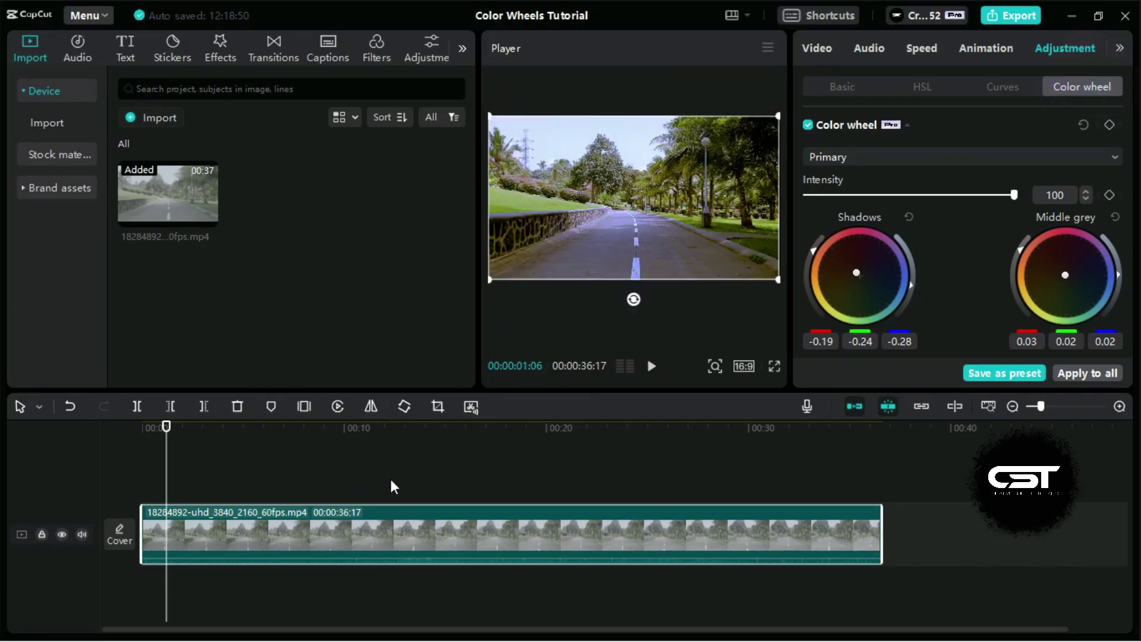
Step: Set the clip's basic color adjustments to saturation 11 and tint -3, and fine-tune the temperature
click(843, 89)
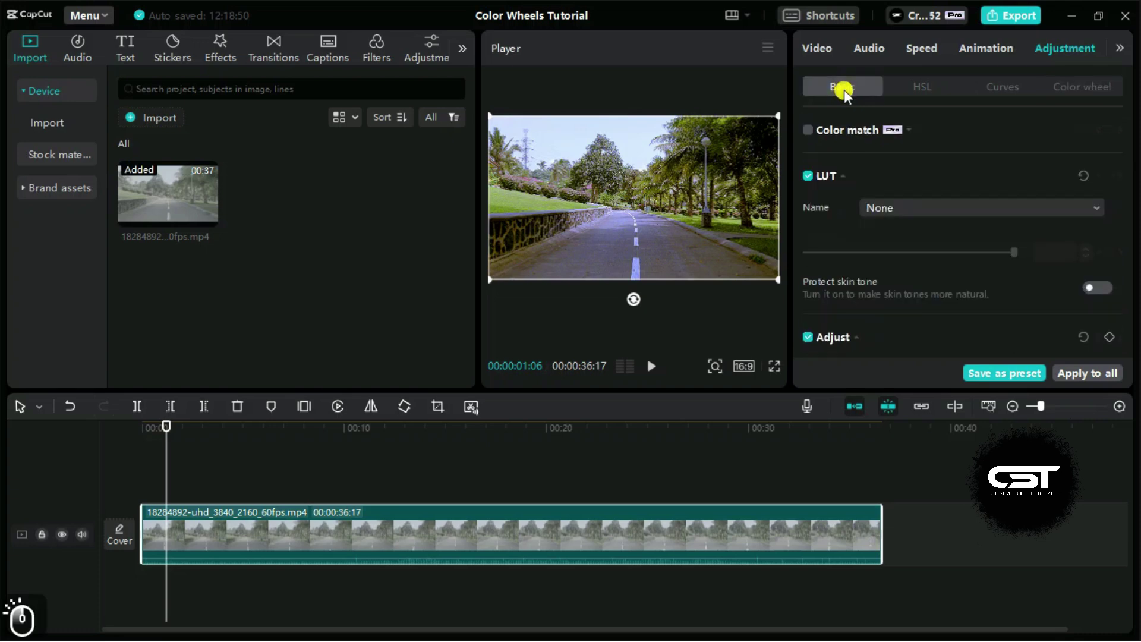
scroll(951, 223, down, 3)
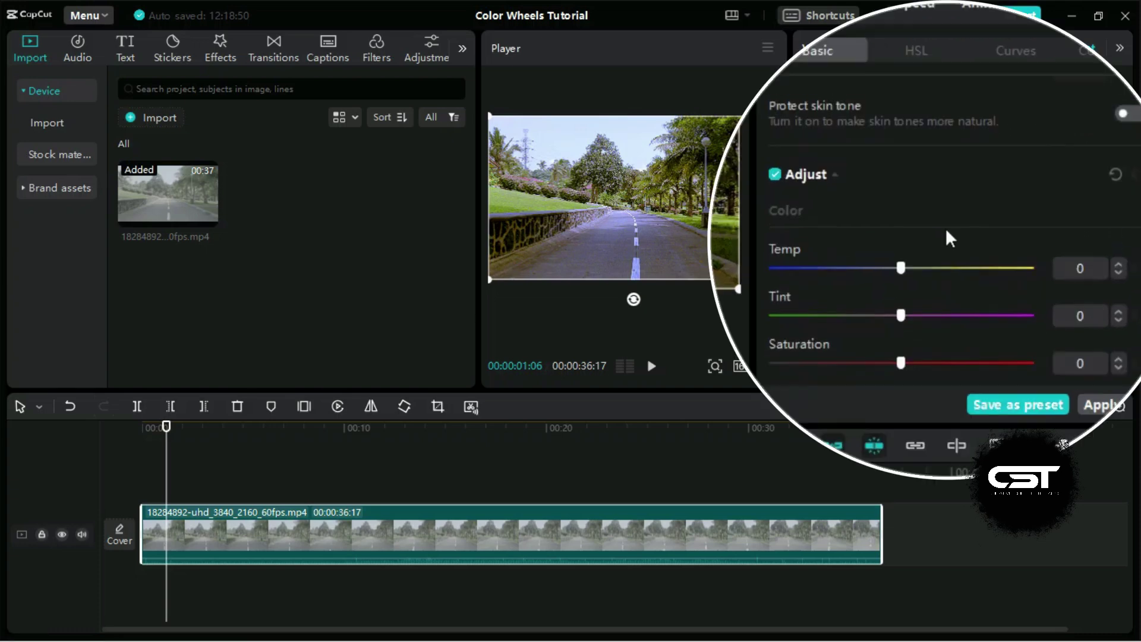
scroll(947, 234, down, 2)
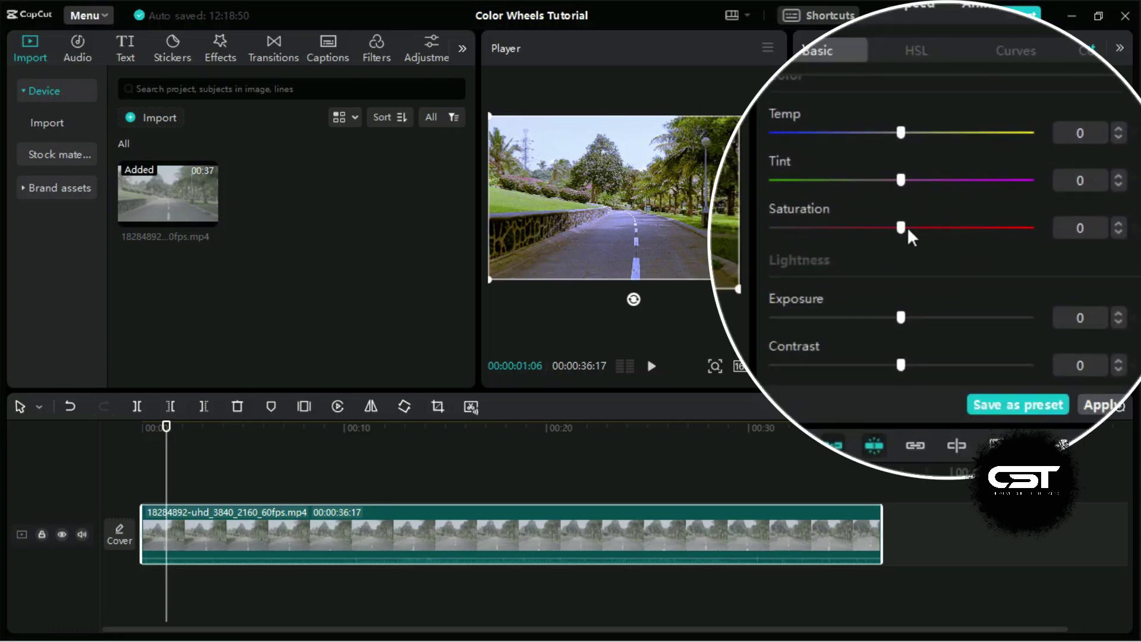
drag(901, 228, 926, 231)
drag(901, 131, 834, 138)
drag(926, 134, 897, 219)
Step: Set the clip's basic lightness adjustments to contrast 8 and brilliance 5
scroll(882, 249, down, 2)
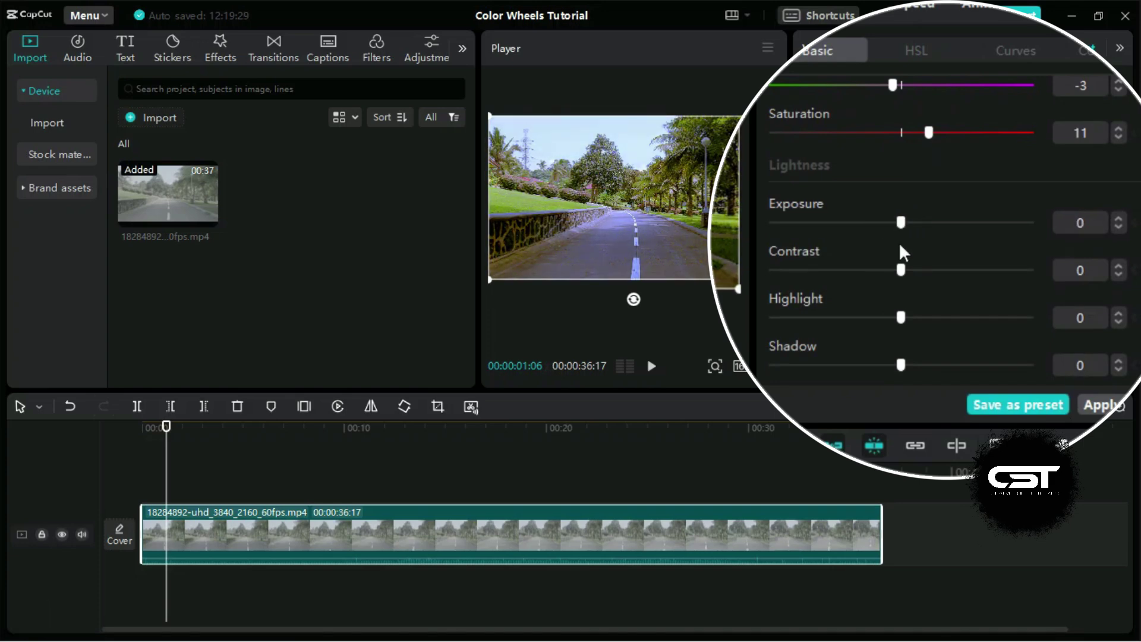
mouse_move(899, 268)
mouse_down()
mouse_move(936, 268)
mouse_move(922, 268)
mouse_up()
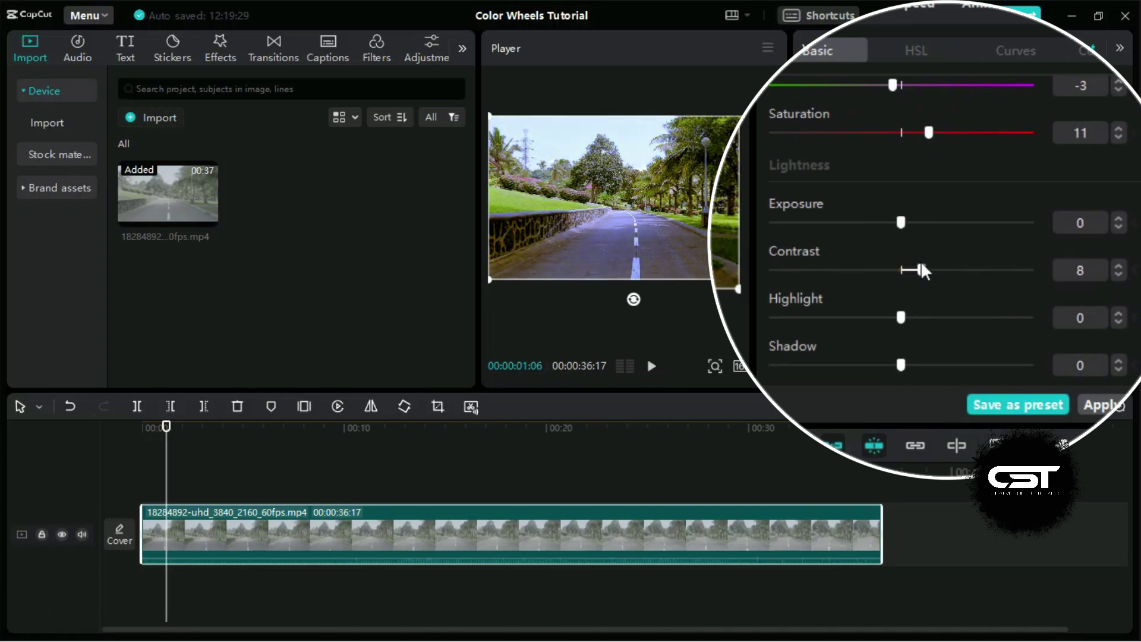
scroll(935, 259, down, 8)
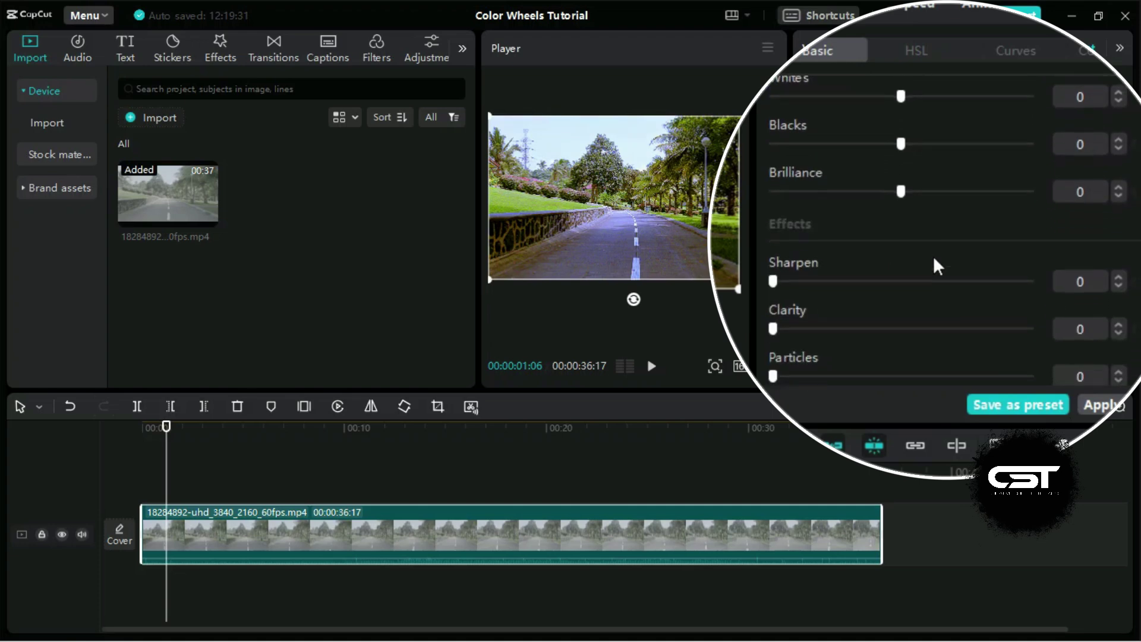
scroll(933, 255, up, 2)
mouse_move(899, 183)
mouse_down()
mouse_move(949, 182)
mouse_move(912, 181)
mouse_up()
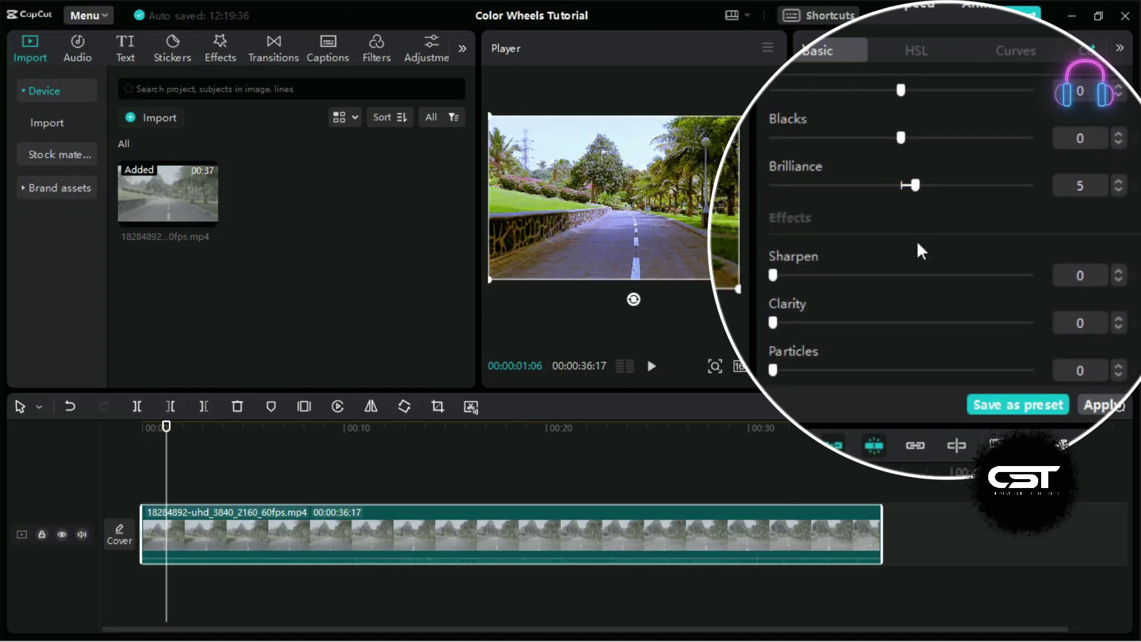
scroll(917, 240, down, 2)
scroll(917, 241, up, 10)
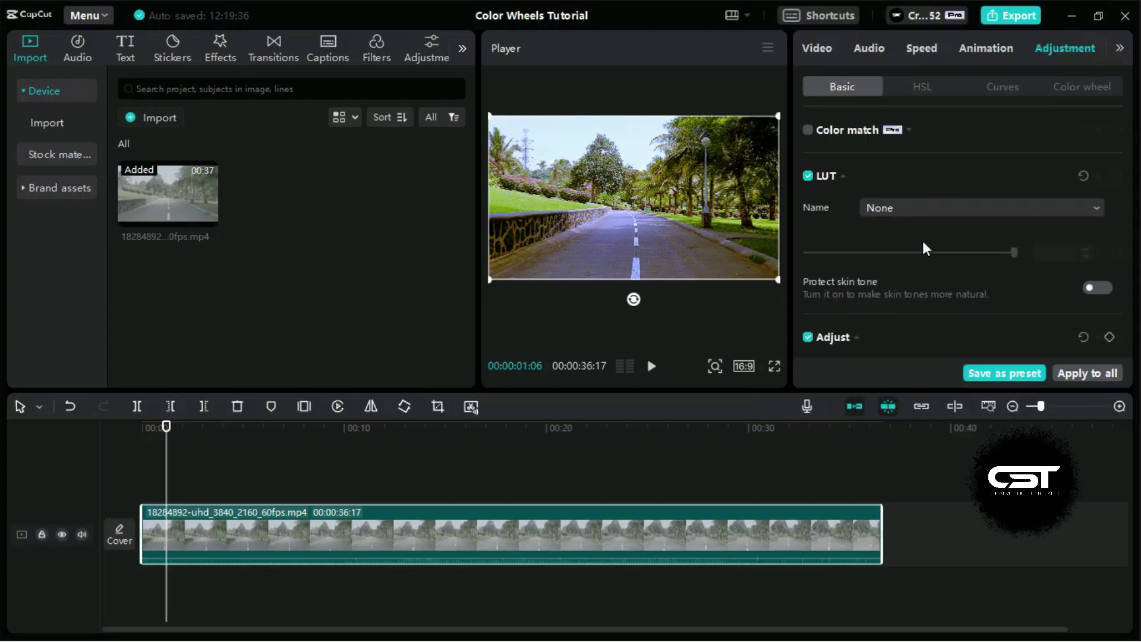
Step: Adjust the green range in HSL to saturation 43 and lightness -38
click(941, 91)
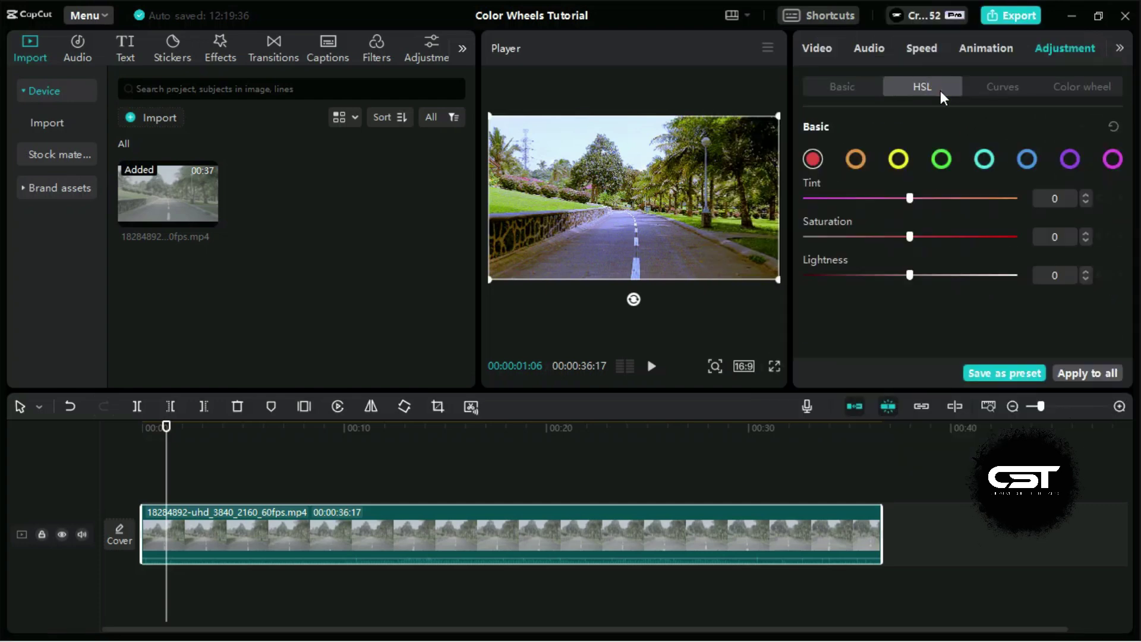
click(943, 160)
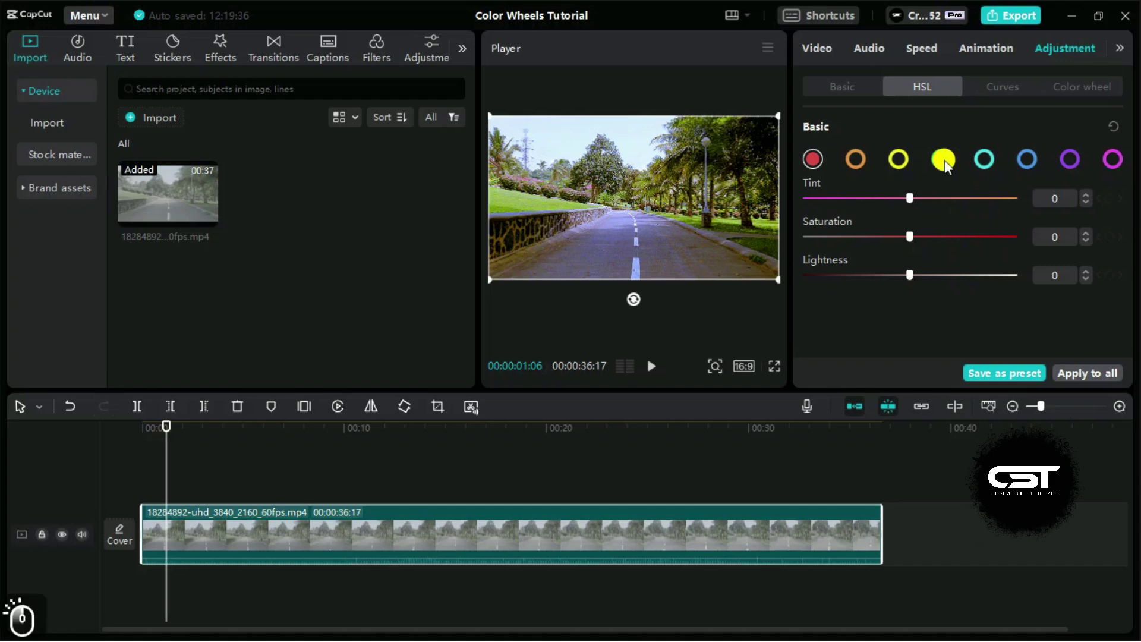
drag(912, 236, 1019, 237)
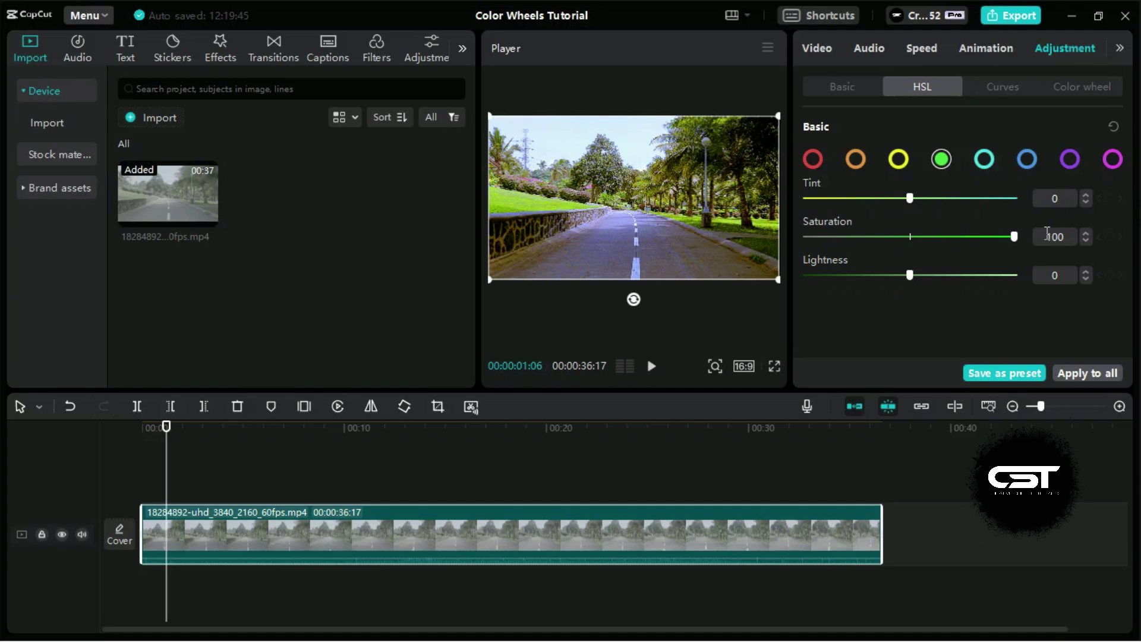
drag(953, 232, 953, 232)
drag(910, 275, 868, 276)
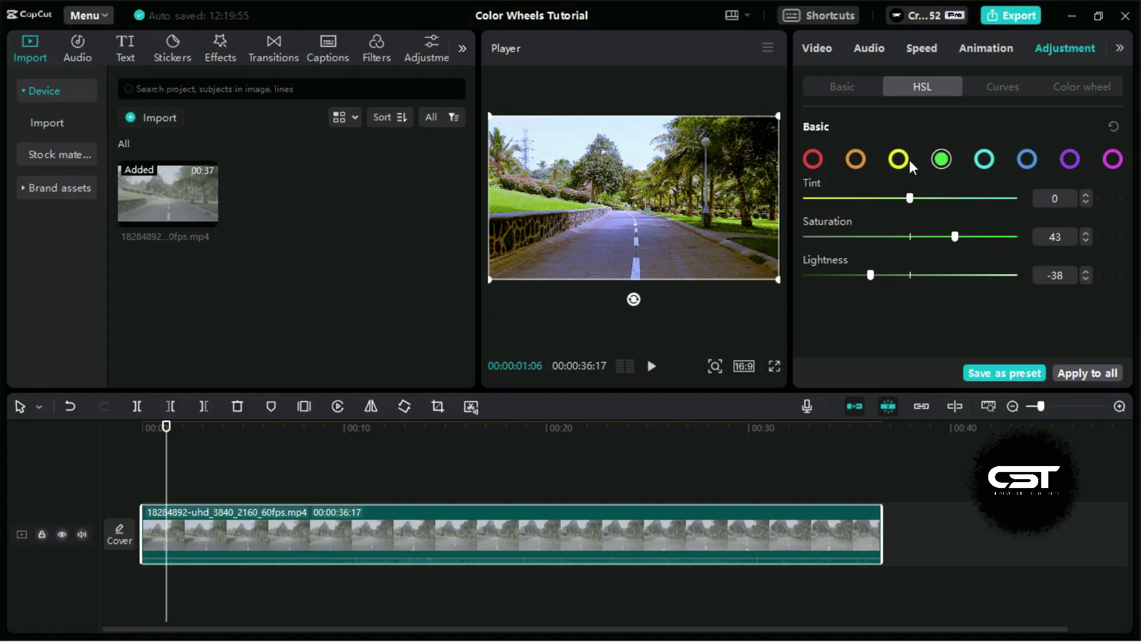
Step: Play the graded clip full screen for several seconds, then return to the editor
click(773, 366)
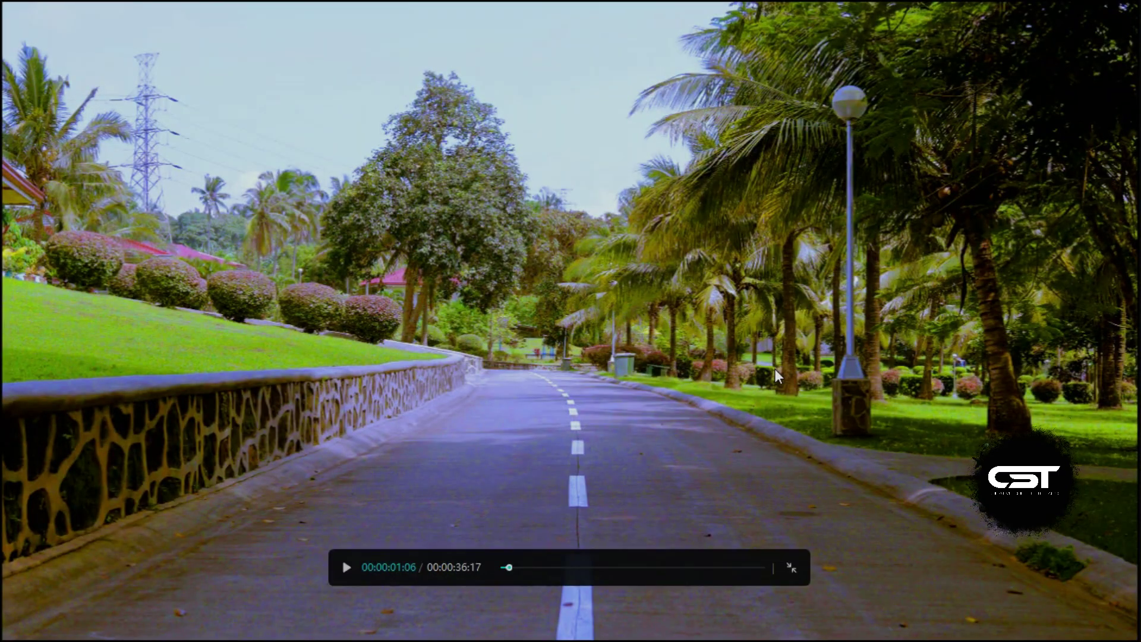
key(space)
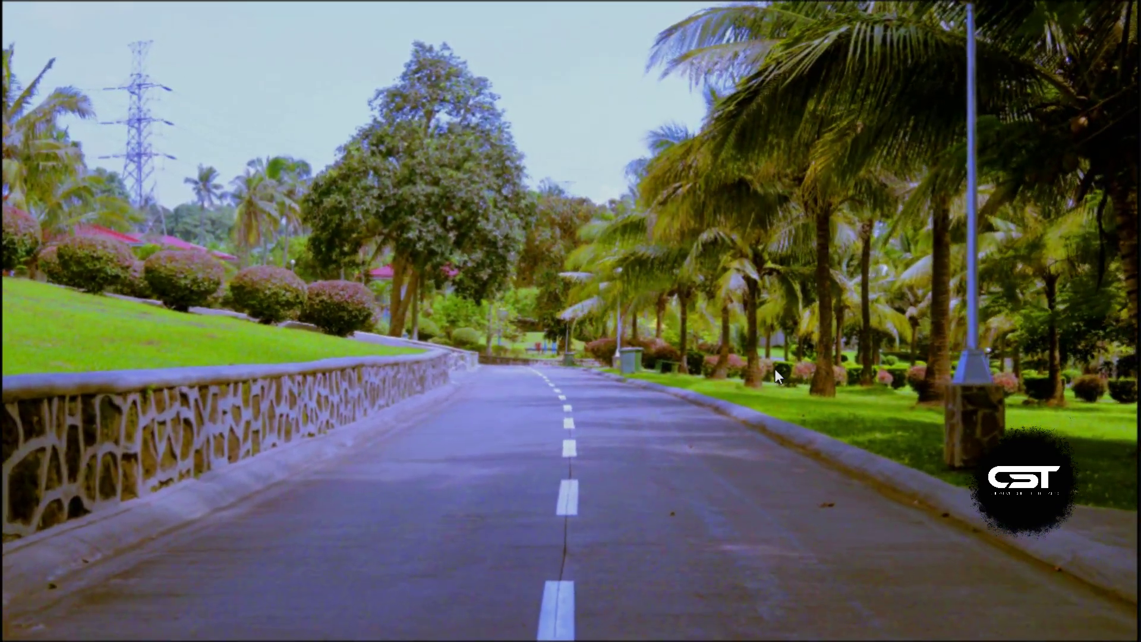
key(space)
key(Escape)
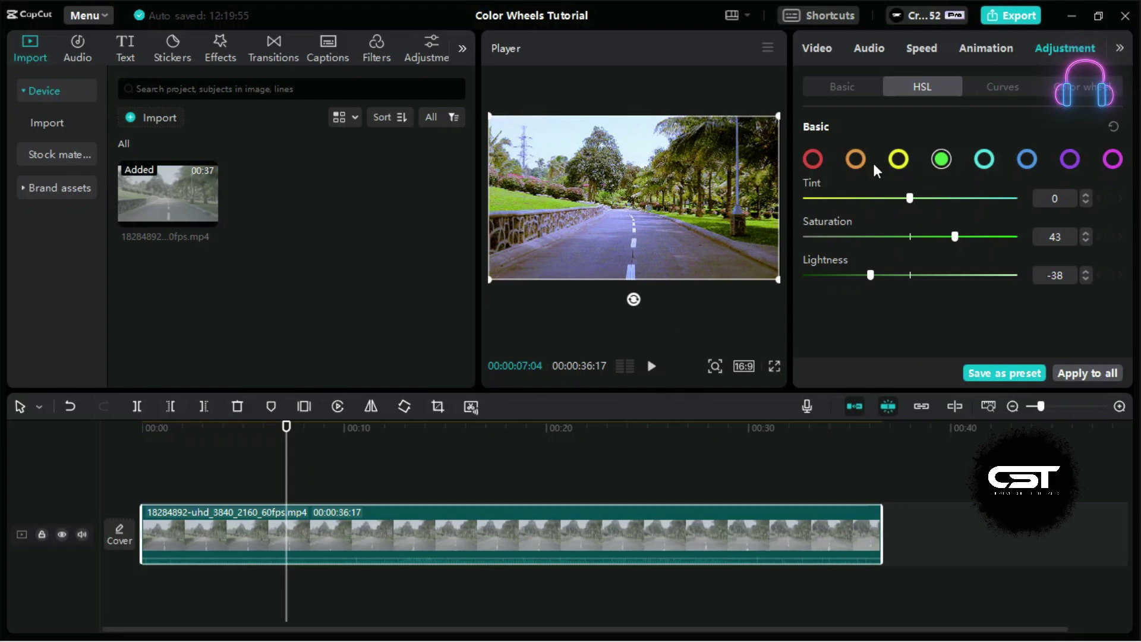
Step: Review the color wheel settings and save the clip's adjustments as a preset
click(1063, 89)
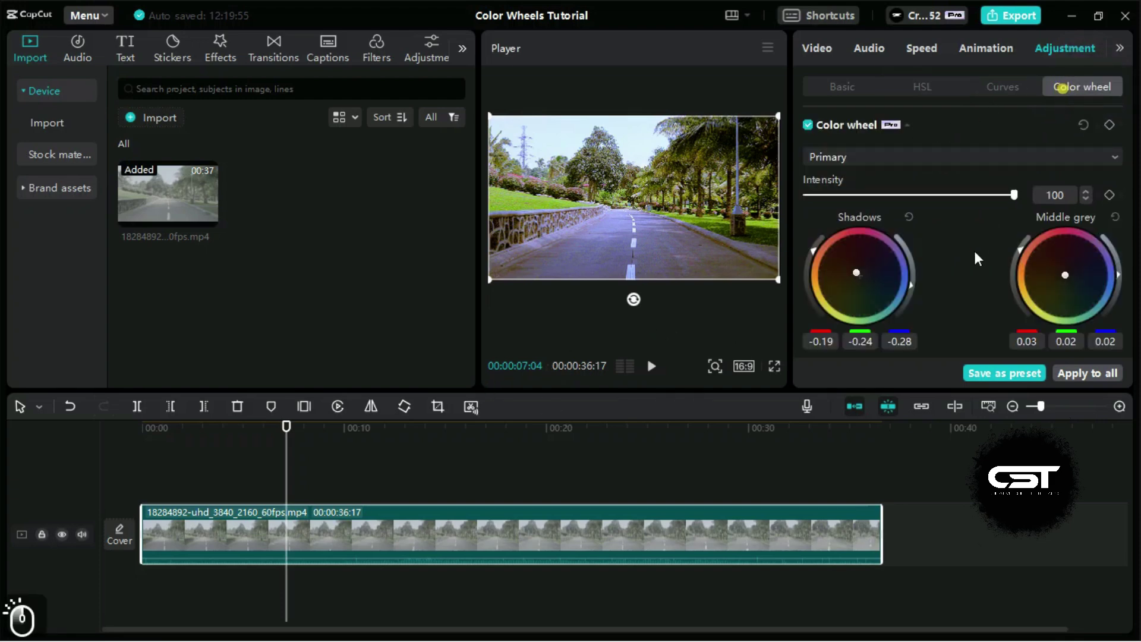
scroll(959, 294, down, 3)
scroll(959, 292, up, 3)
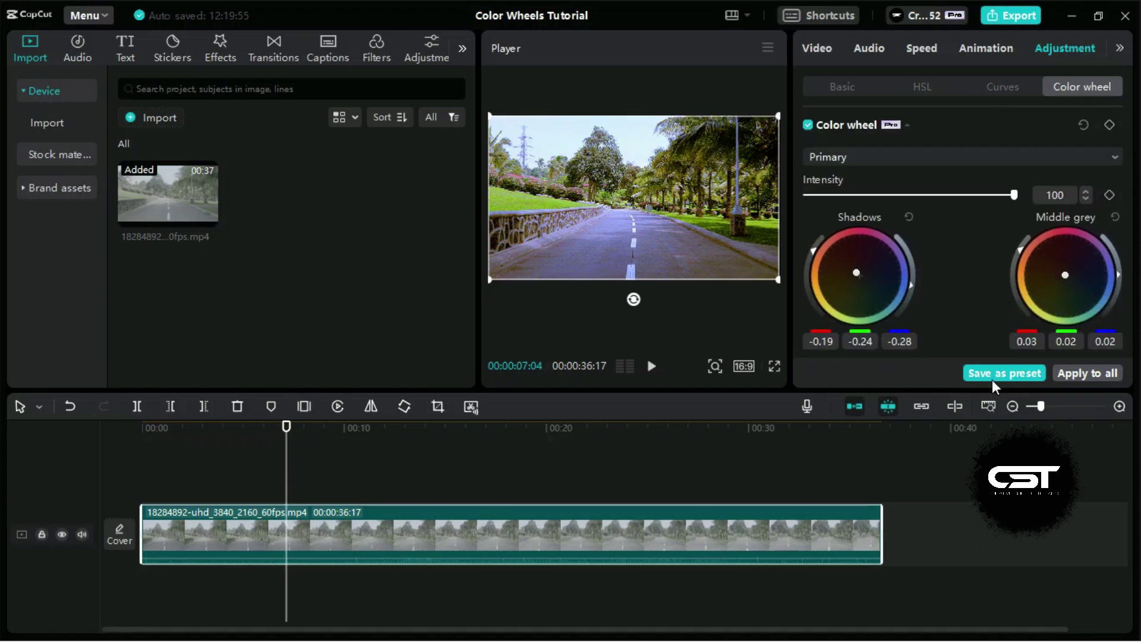
click(992, 376)
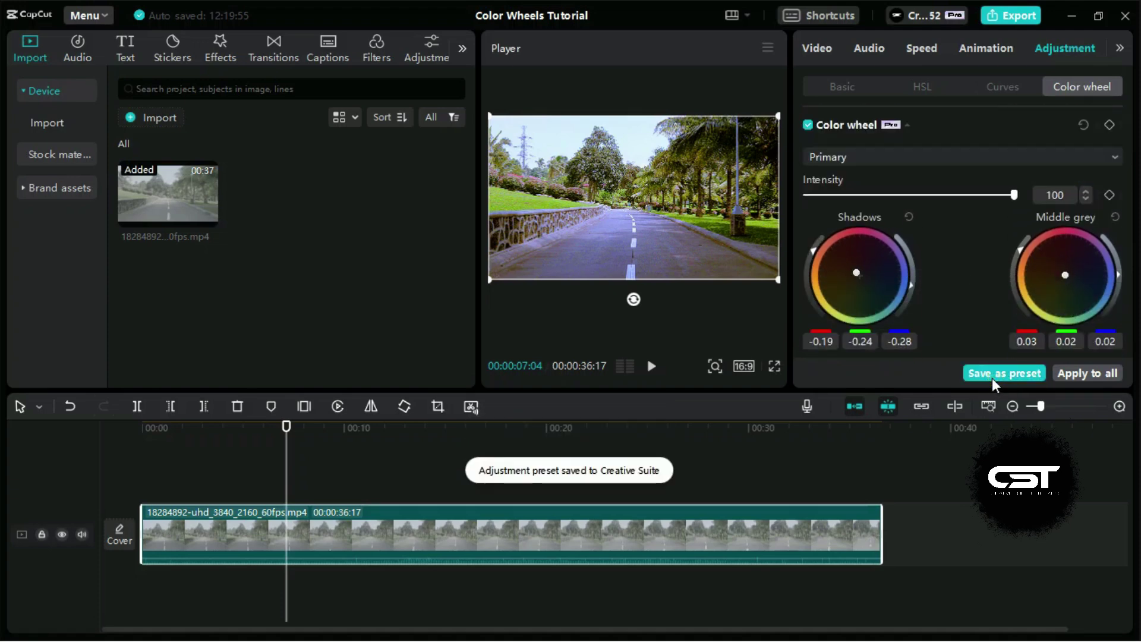